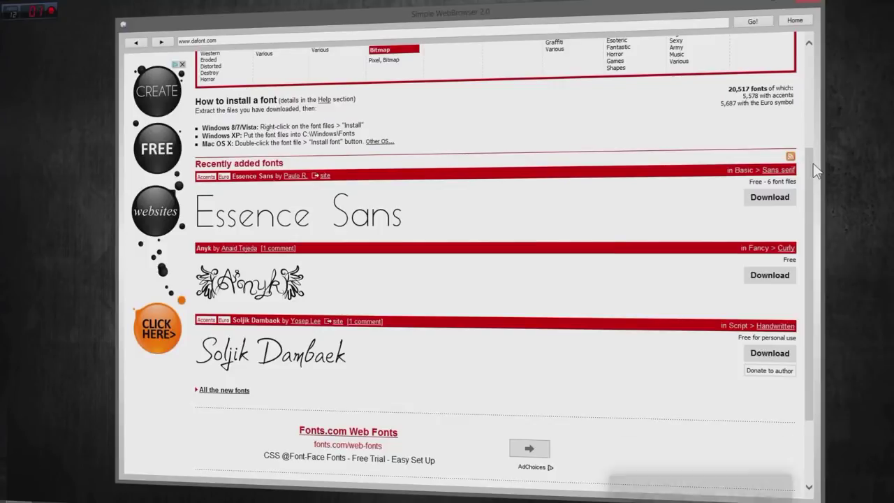
Open the Prowler font's page on dafont.com and decline to continue running scripts in the script error dialog
scroll(412, 290, down, 3)
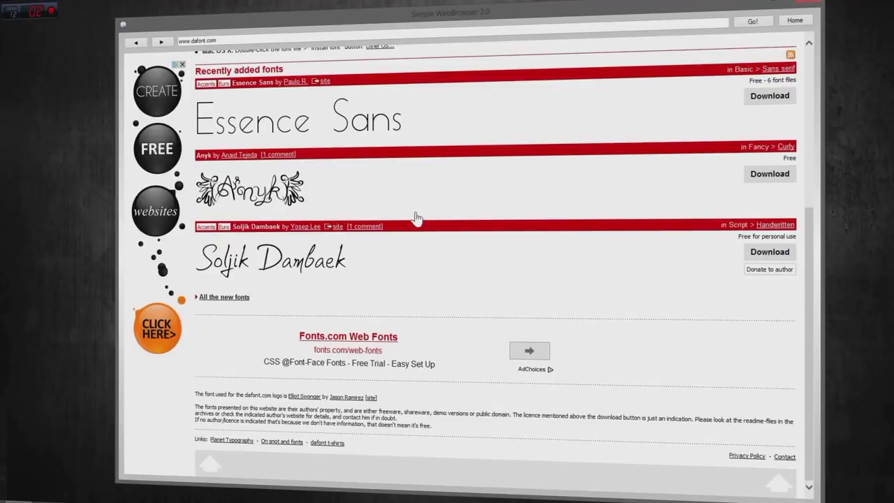
click(431, 192)
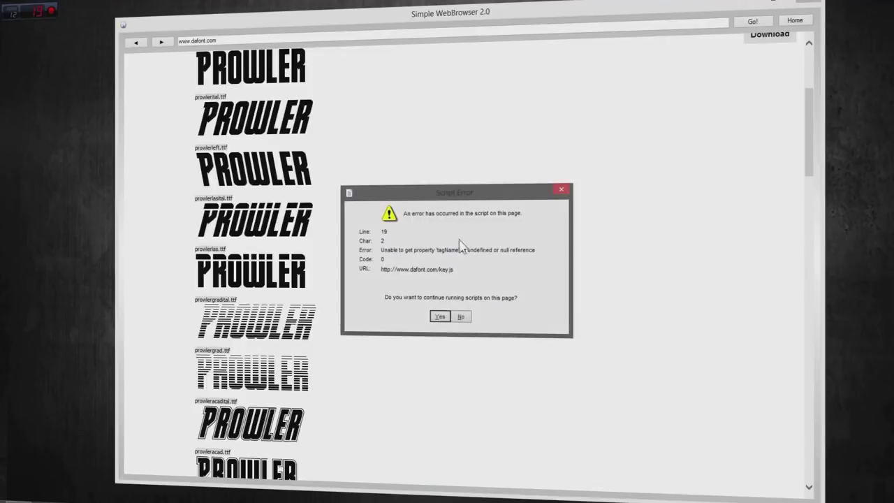
click(462, 317)
mouse_move(810, 166)
mouse_down()
mouse_move(811, 140)
mouse_move(810, 148)
mouse_up()
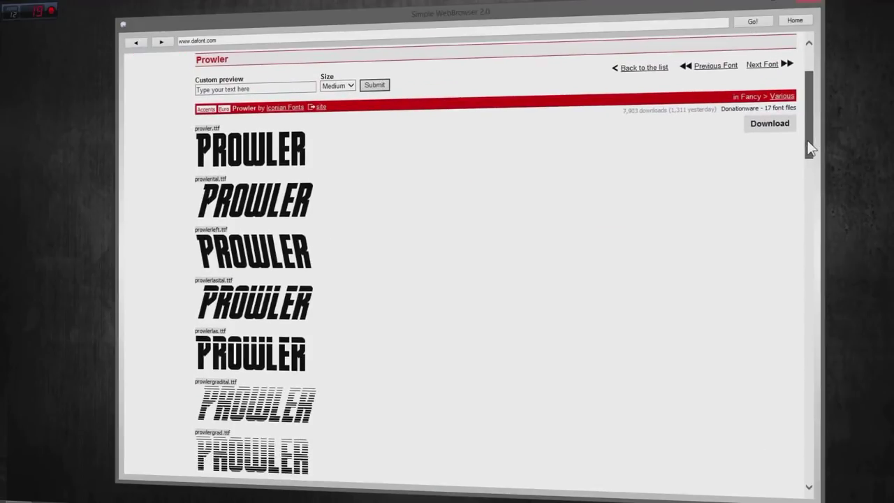
drag(810, 148, 793, 133)
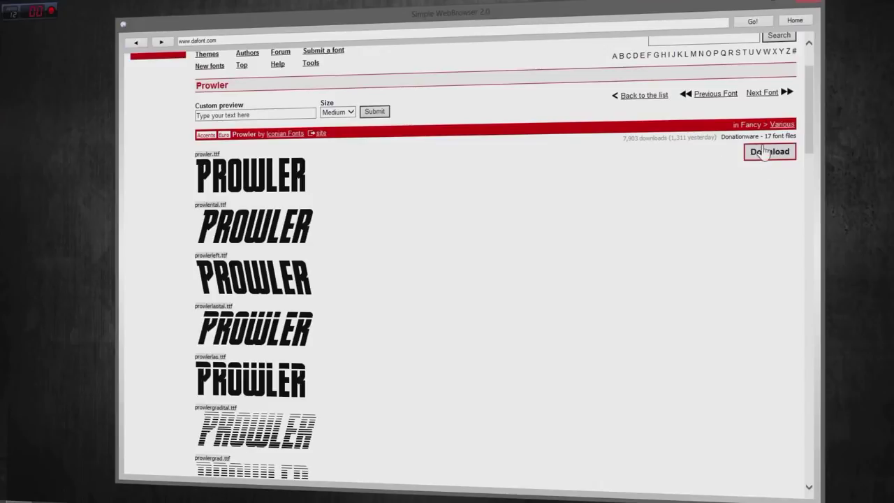
Download the Prowler font as prowler.zip, save it to the Desktop, and close the download dialog
scroll(808, 144, up, 1)
click(773, 177)
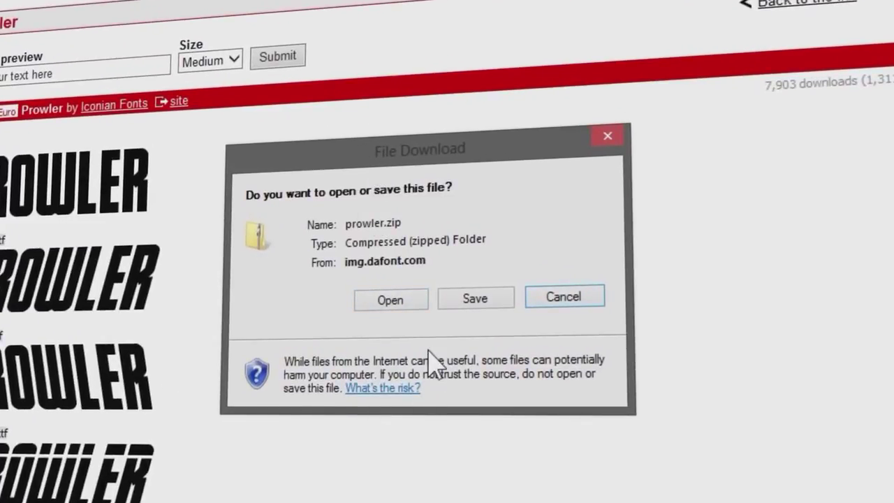
click(475, 298)
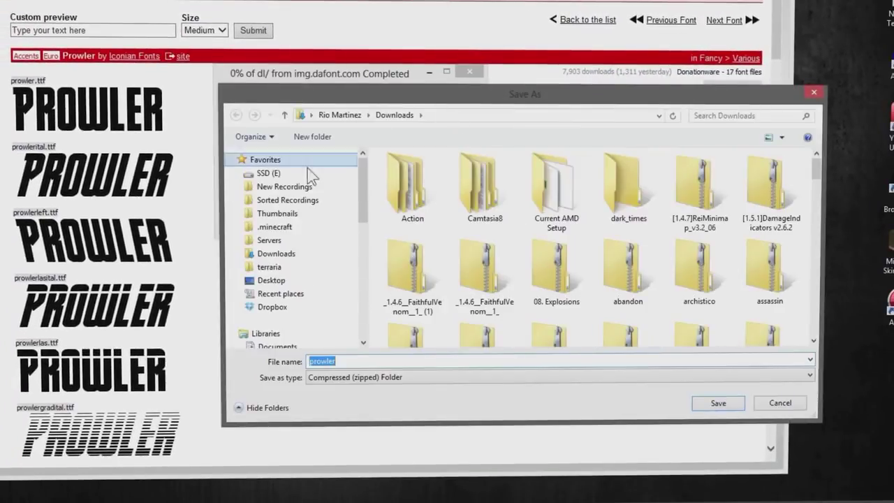
click(272, 280)
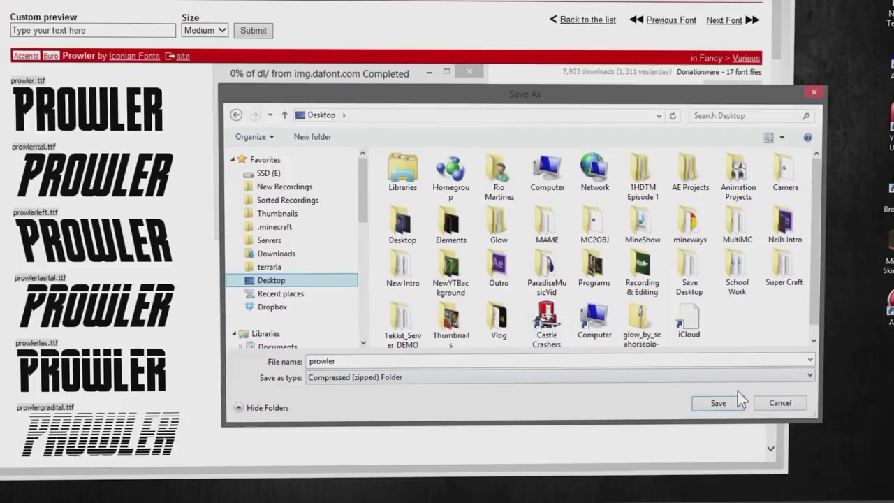
click(725, 404)
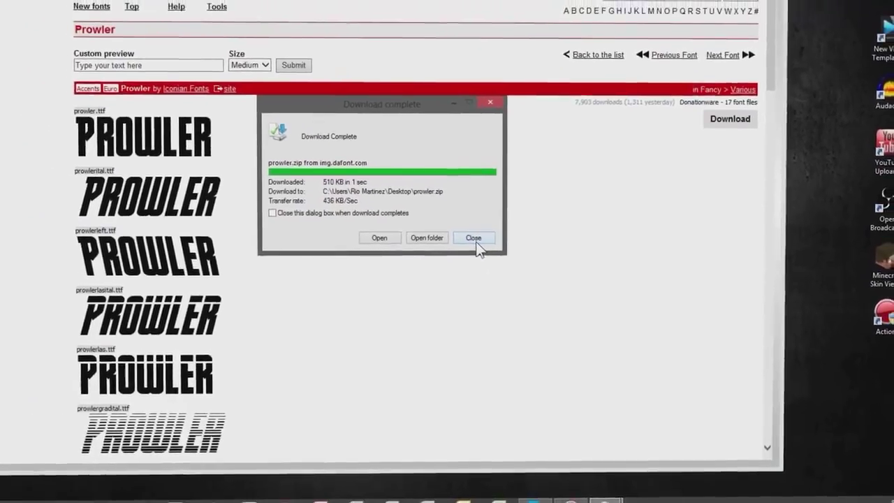
click(451, 220)
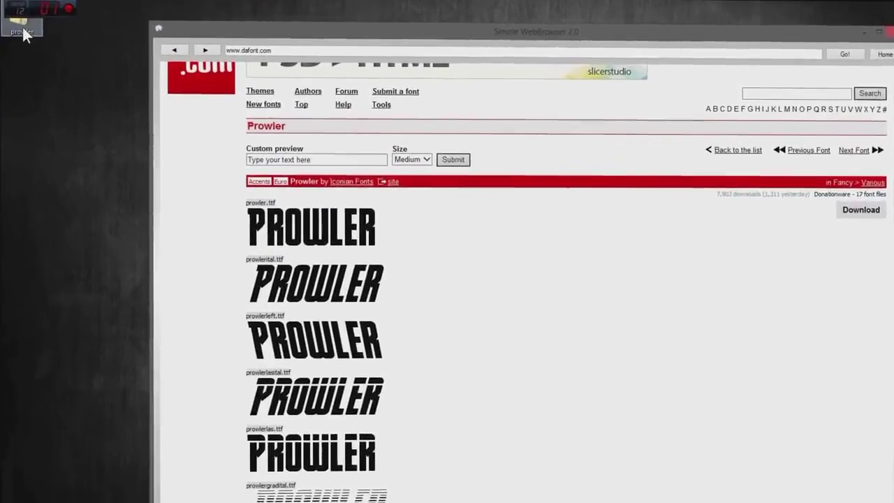
Move the prowler archive to a clear spot on the desktop and open it to show its font files
drag(17, 24, 58, 201)
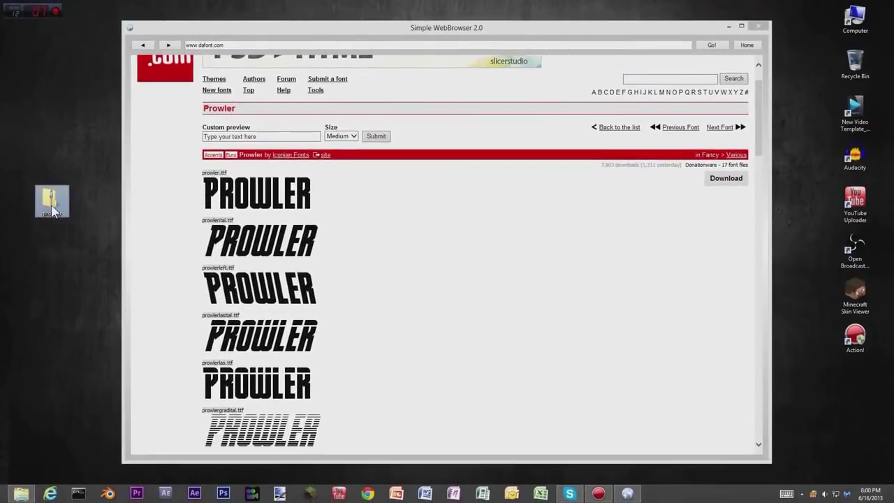
drag(0, 7, 565, 69)
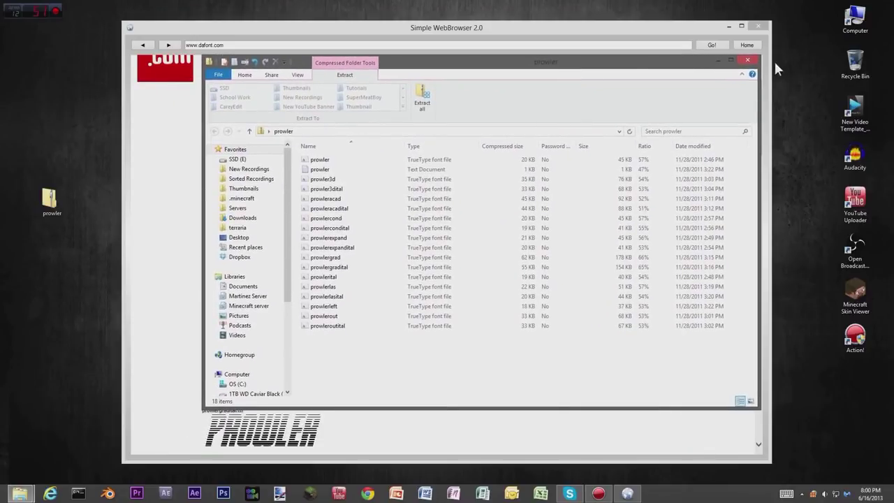
drag(349, 352, 334, 244)
drag(417, 71, 569, 115)
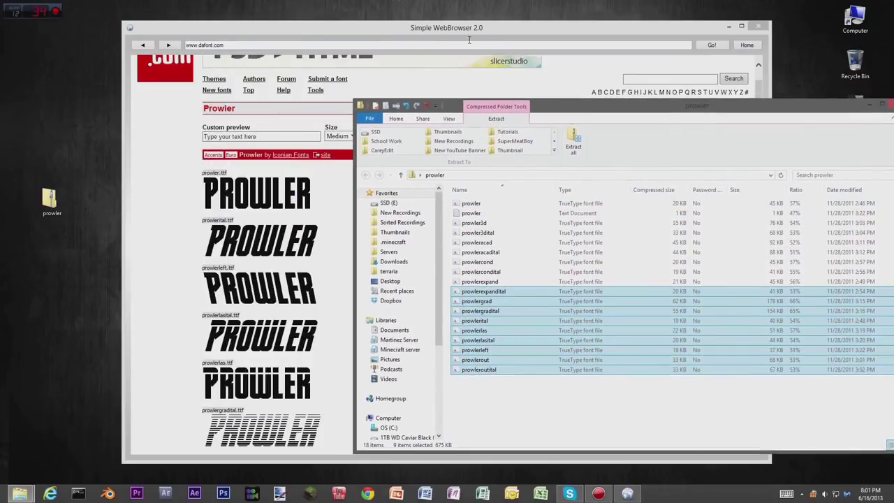
Review the Prowler variants on the dafont page, then return to the archive window and clear its file selection
click(443, 34)
drag(759, 137, 742, 126)
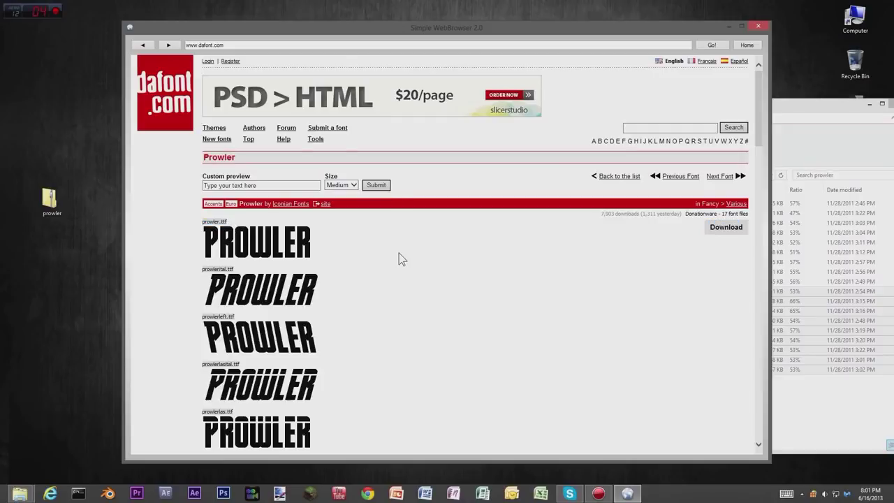
click(796, 110)
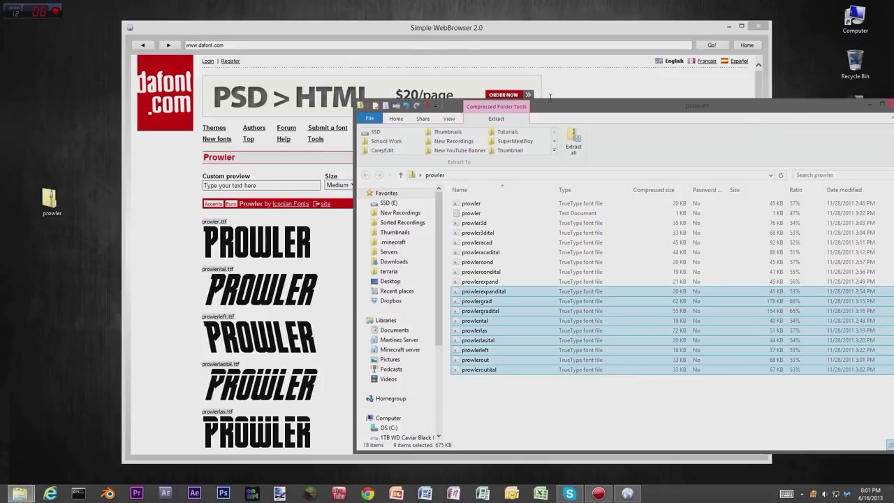
drag(564, 111, 392, 91)
click(408, 377)
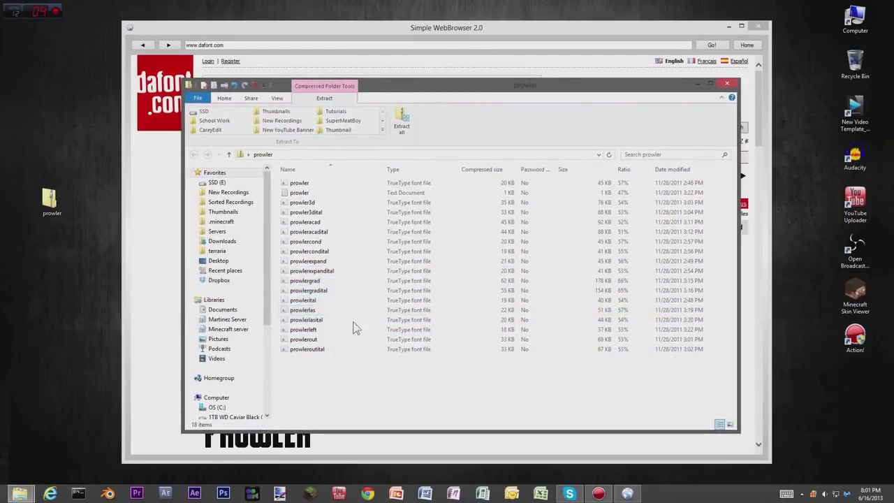
Open the regular prowler TrueType file from the archive, install the font, and close its preview
click(297, 184)
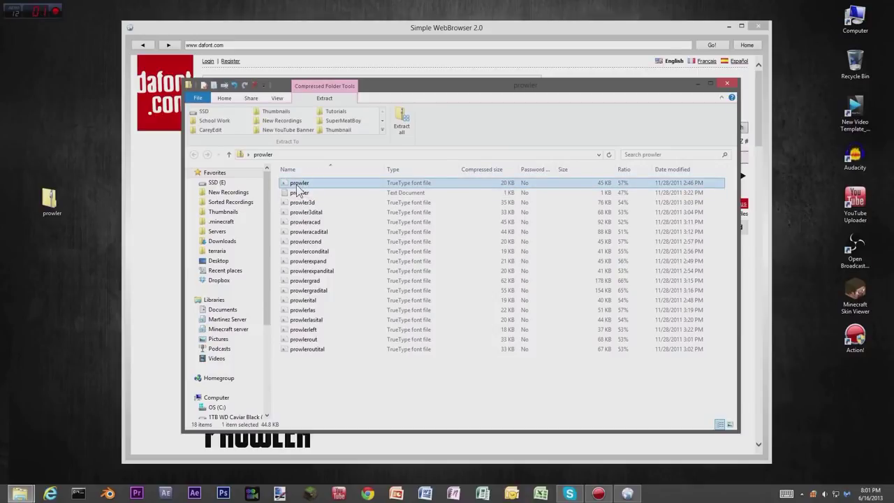
double_click(297, 184)
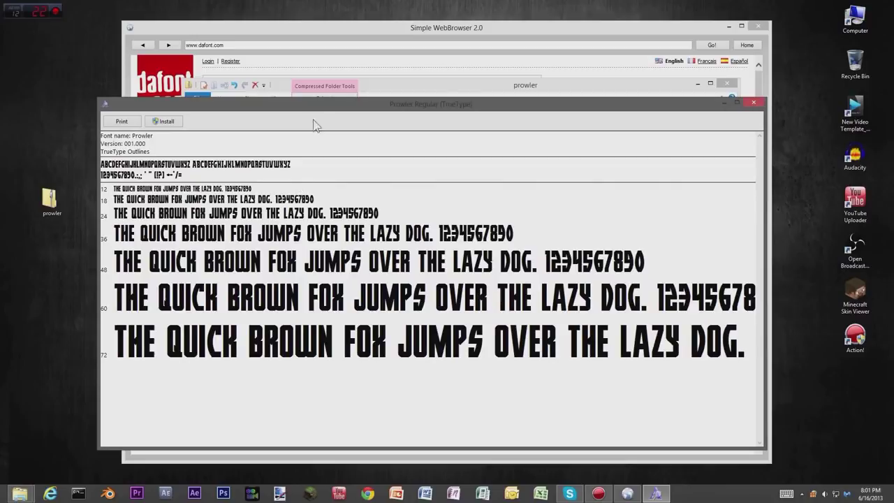
drag(323, 108, 354, 85)
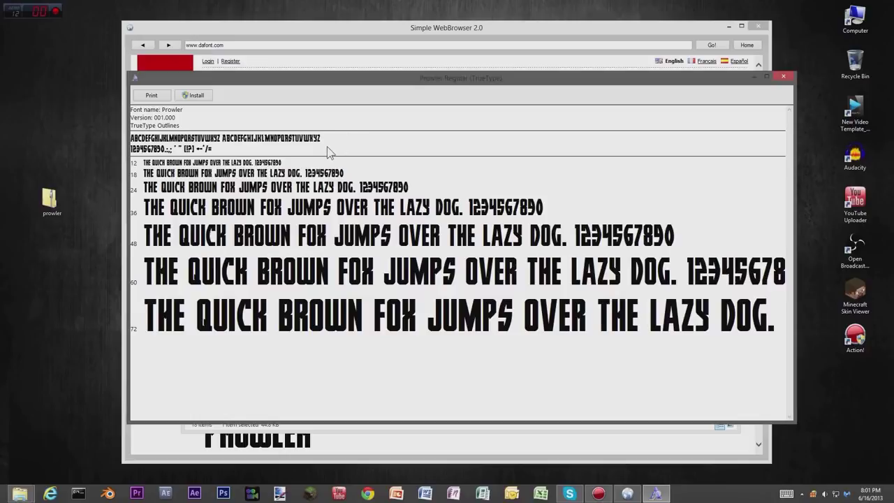
click(196, 98)
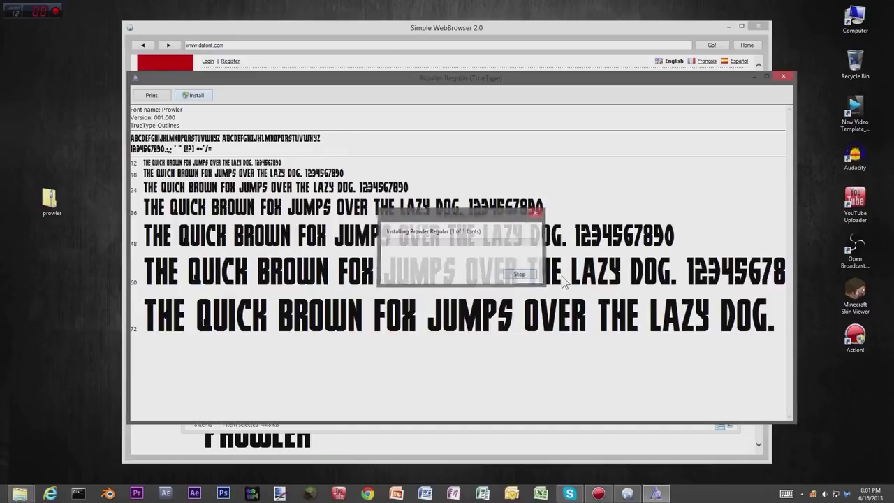
click(783, 76)
Copy the regular prowler TrueType file out of the archive and place it below the archive on the desktop
drag(642, 95, 710, 86)
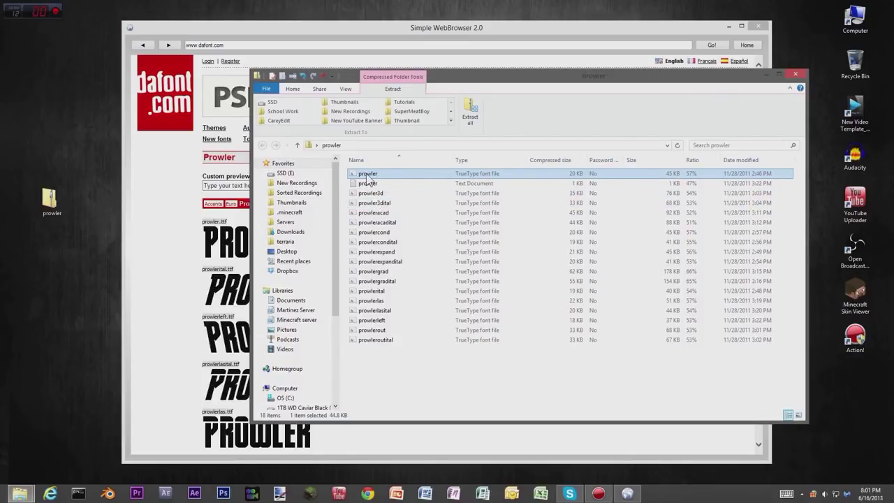
drag(368, 179, 49, 305)
drag(18, 19, 60, 257)
drag(80, 194, 54, 275)
click(91, 194)
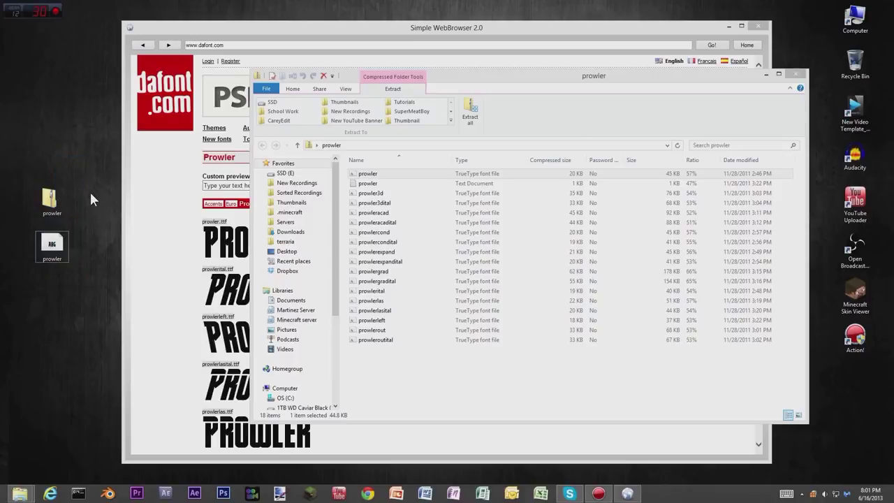
Preview the regular prowler TrueType file from the archive again and close the preview
click(373, 177)
double_click(374, 178)
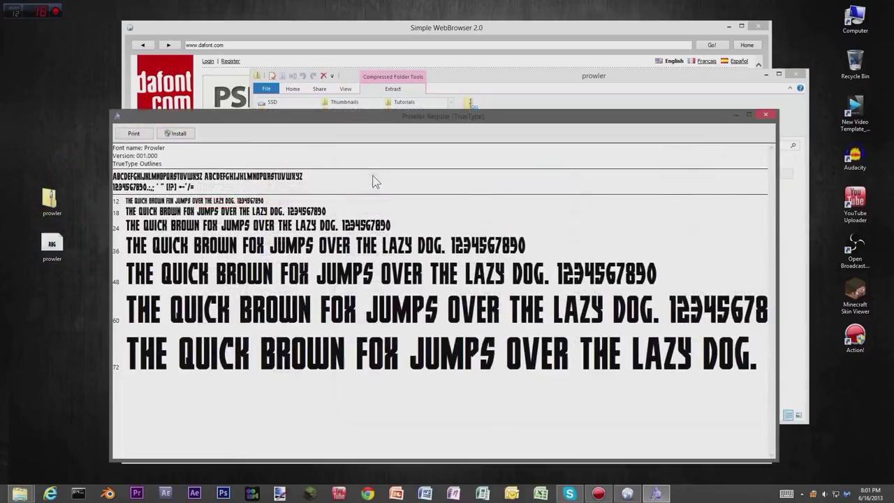
click(767, 114)
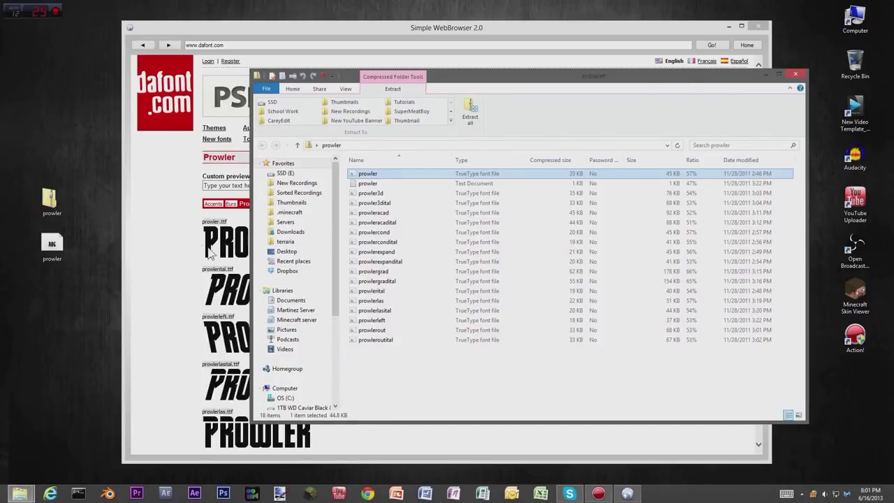
Close the prowler archive window and the web browser
click(61, 245)
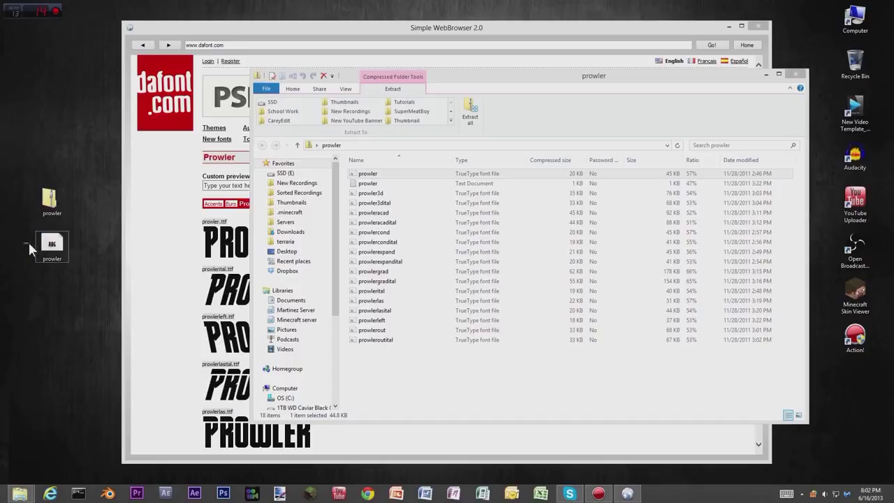
click(796, 74)
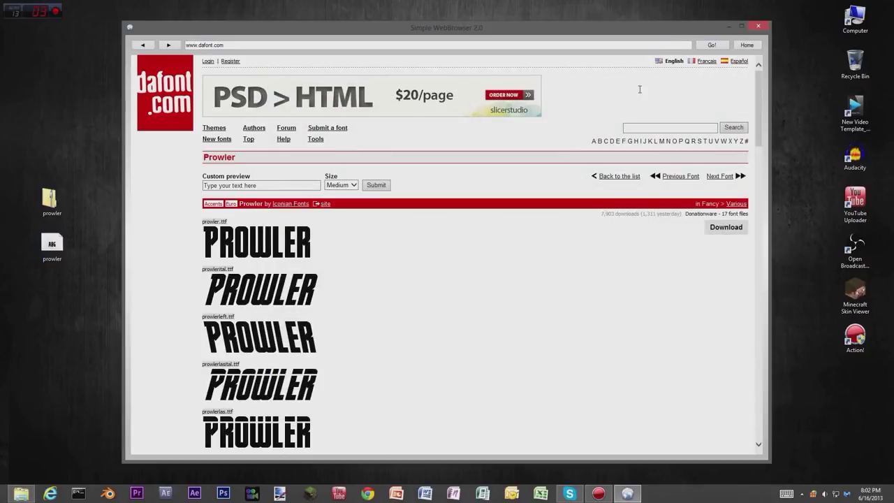
click(758, 26)
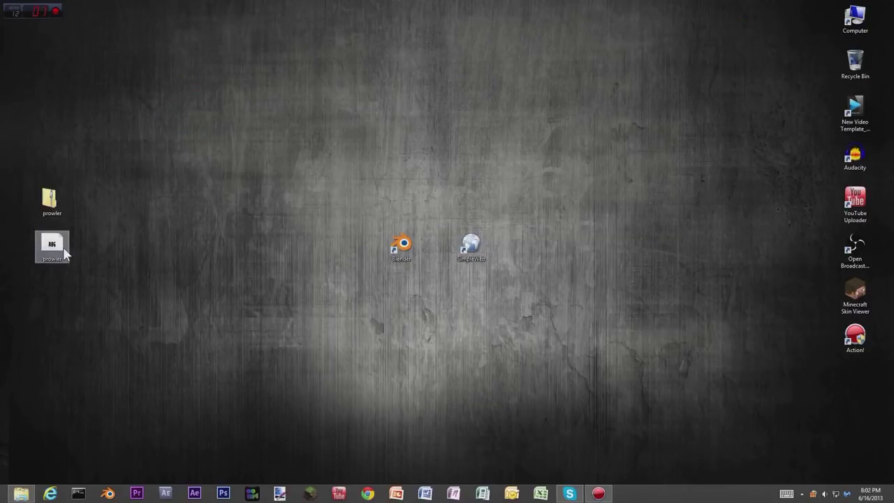
Move the prowler archive and the extracted font file together across the desktop, closer to the Blender shortcut
click(56, 197)
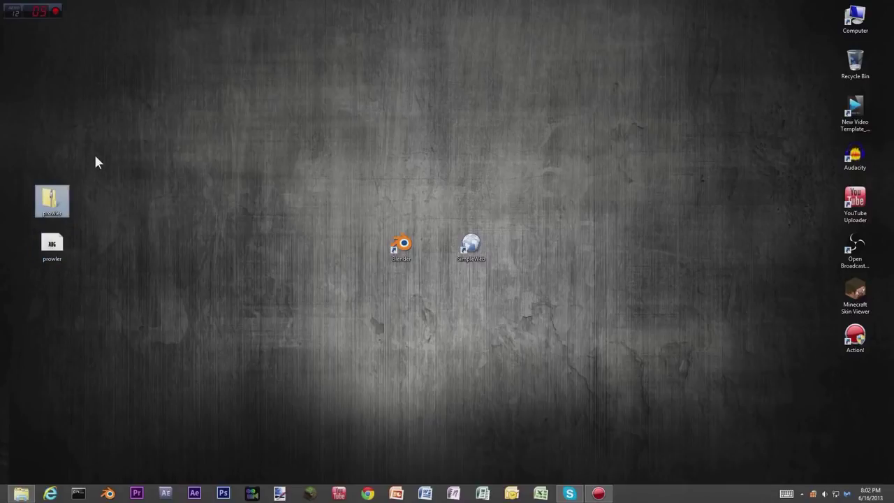
drag(114, 142, 34, 278)
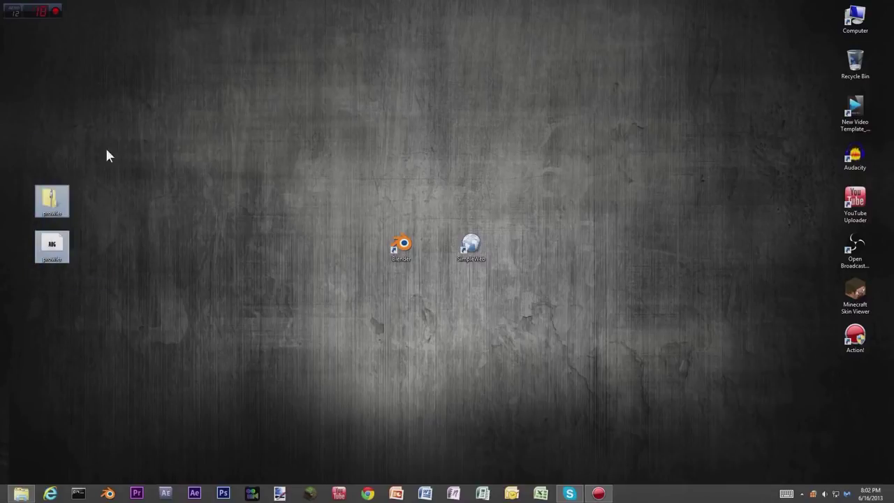
drag(63, 206, 316, 213)
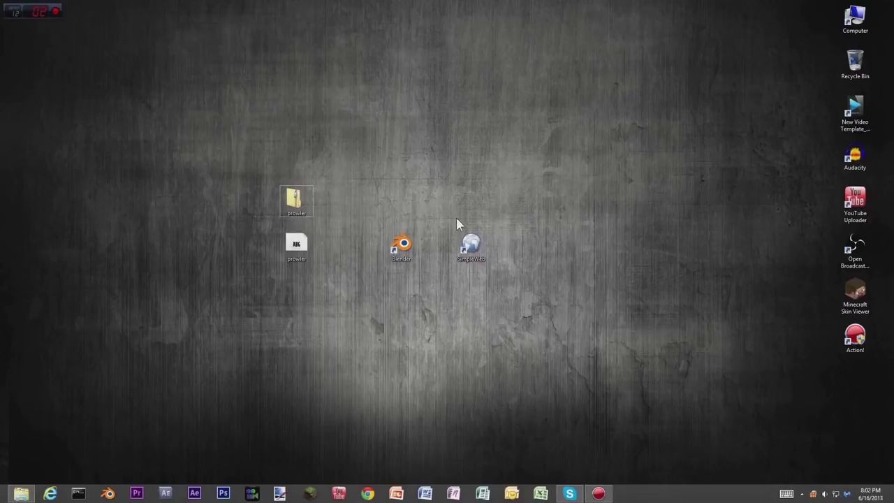
drag(205, 137, 344, 326)
click(344, 328)
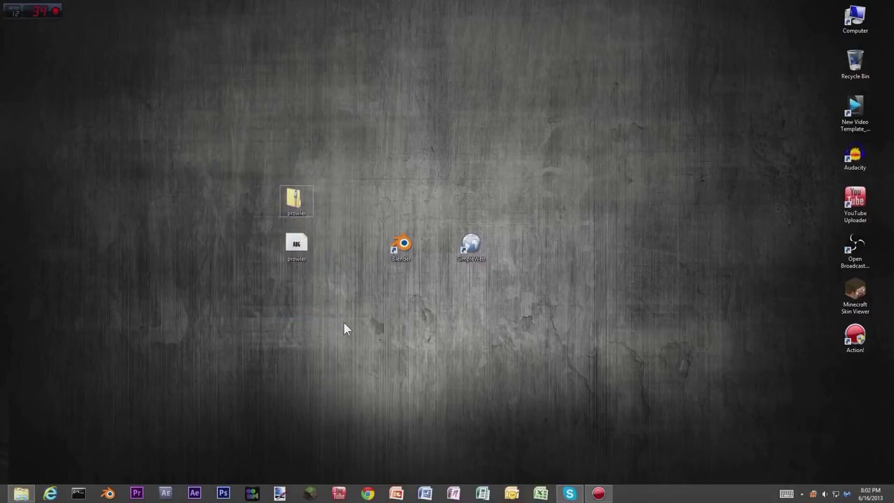
Launch Blender from its desktop shortcut and dismiss the splash screen
click(408, 245)
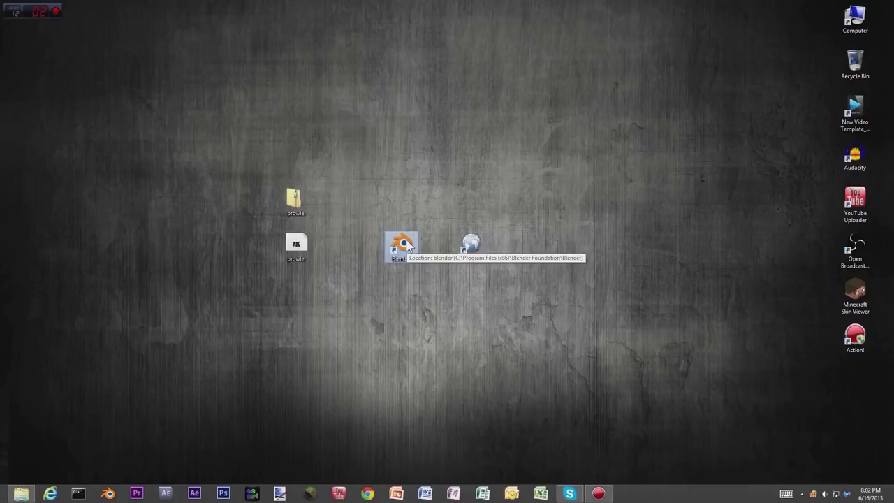
double_click(396, 248)
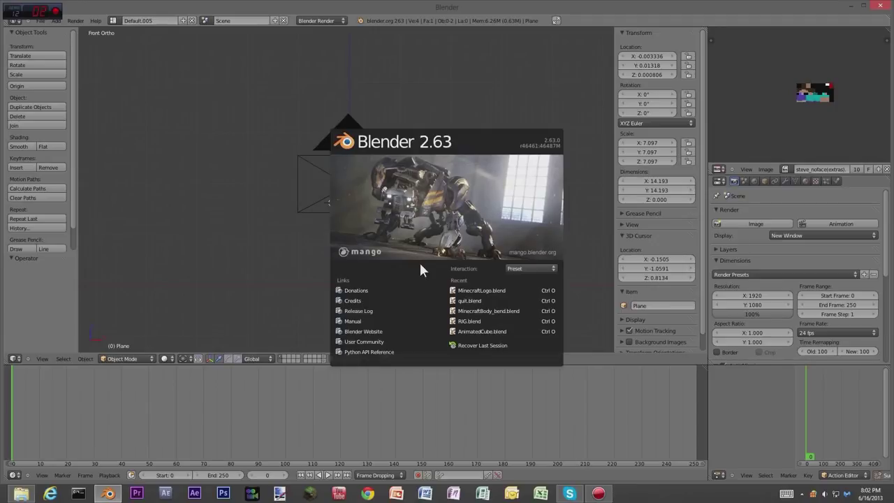
click(545, 79)
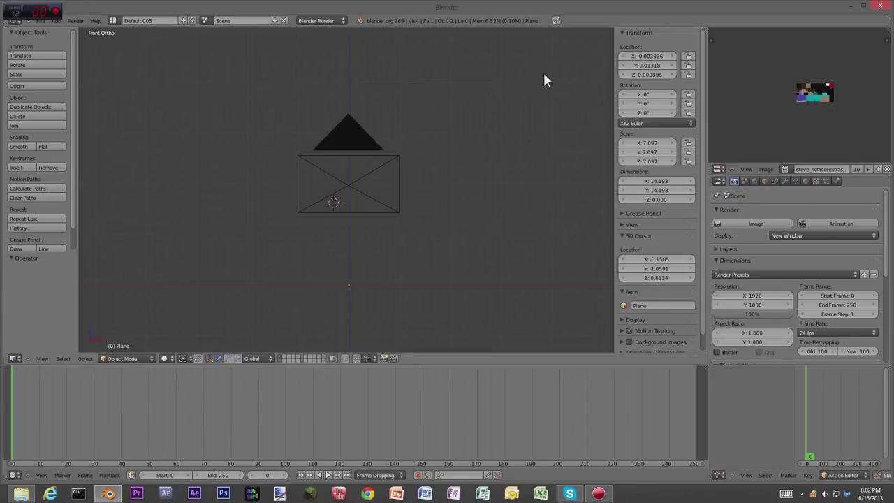
Delete the plane from the default scene and switch the viewport to the camera view
mouse_move(426, 110)
middle_down()
mouse_move(445, 114)
mouse_move(433, 123)
mouse_move(389, 115)
mouse_move(430, 112)
middle_up()
right_click(452, 273)
key(x)
click(436, 272)
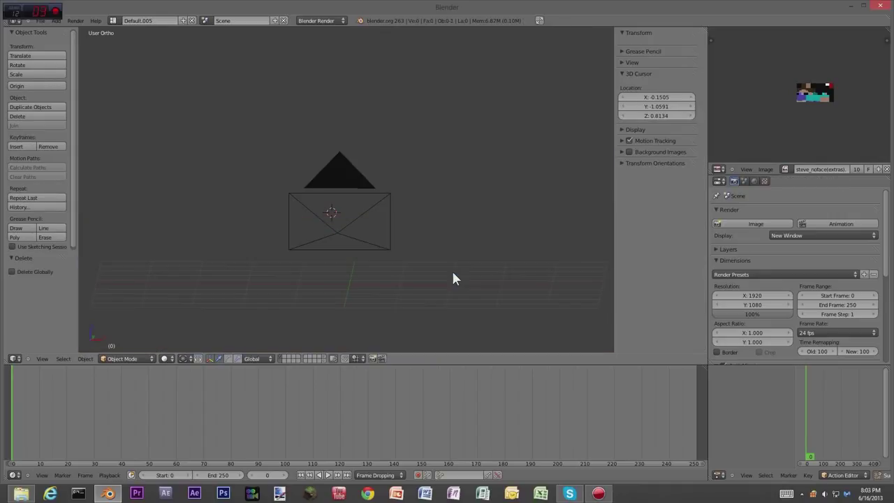
key(KP_0)
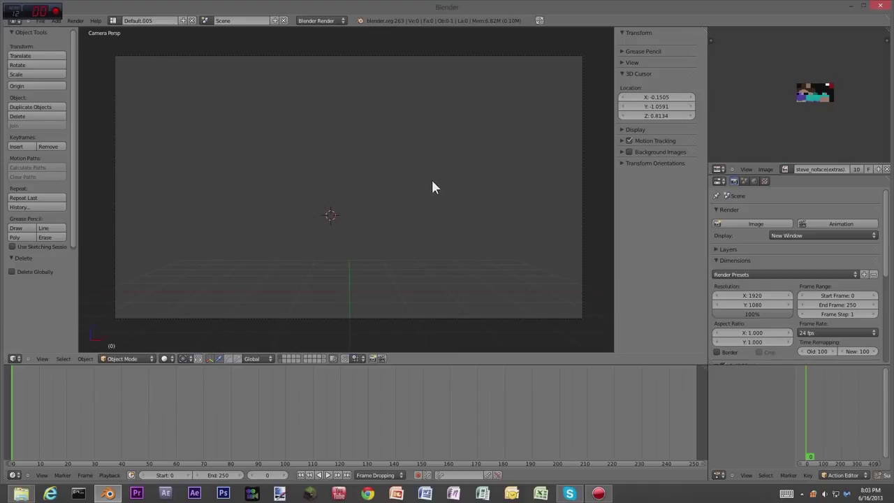
Examine the empty scene by switching the viewport between the camera, front, side and top views
key(KP_0)
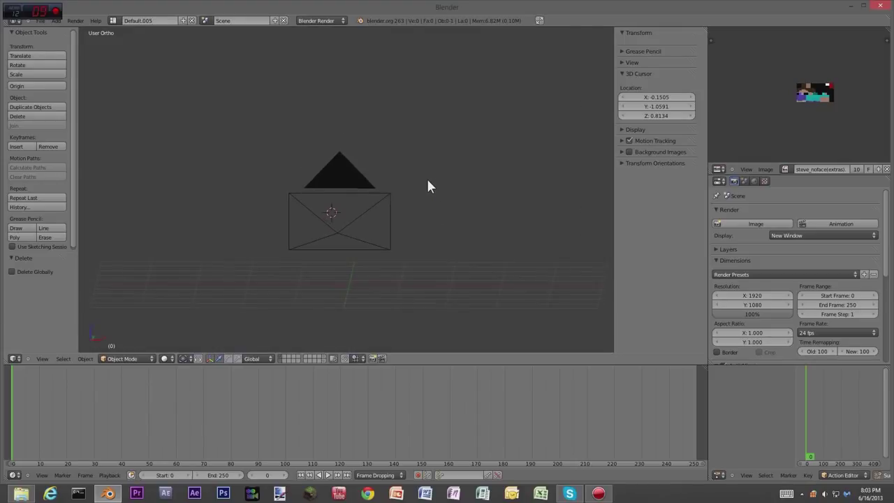
key(KP_0)
key(KP_0)
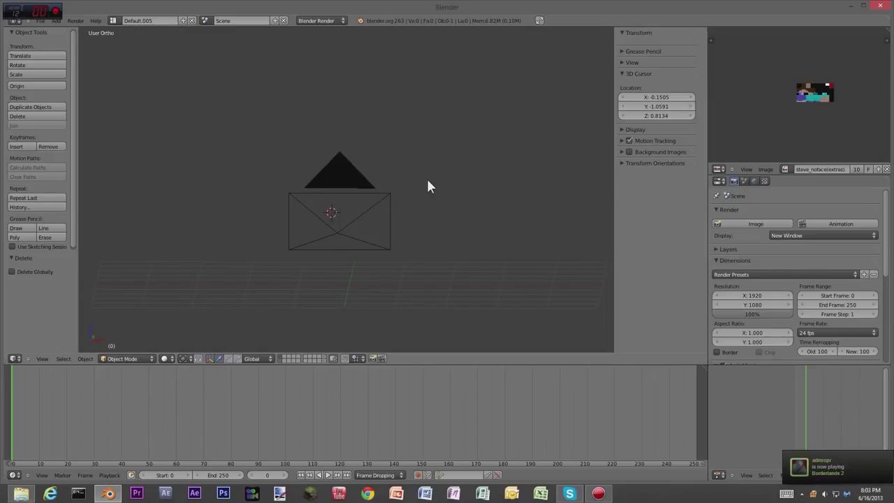
key(KP_1)
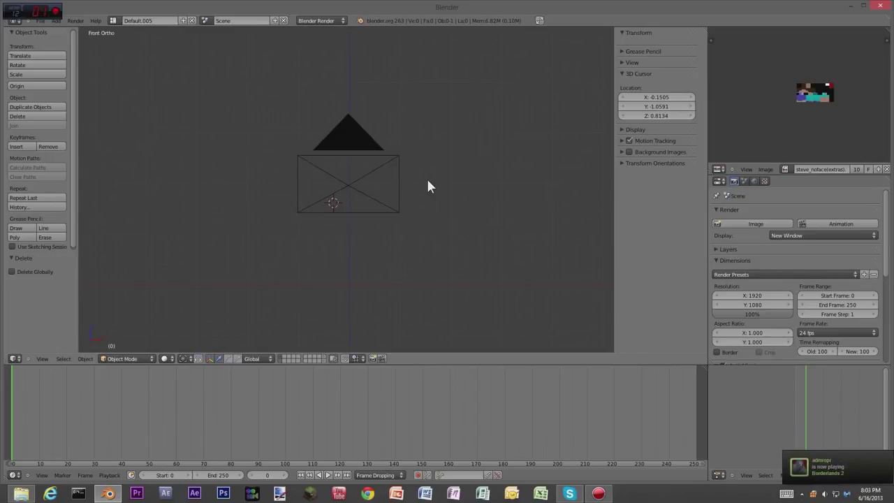
key(KP_3)
key(KP_8)
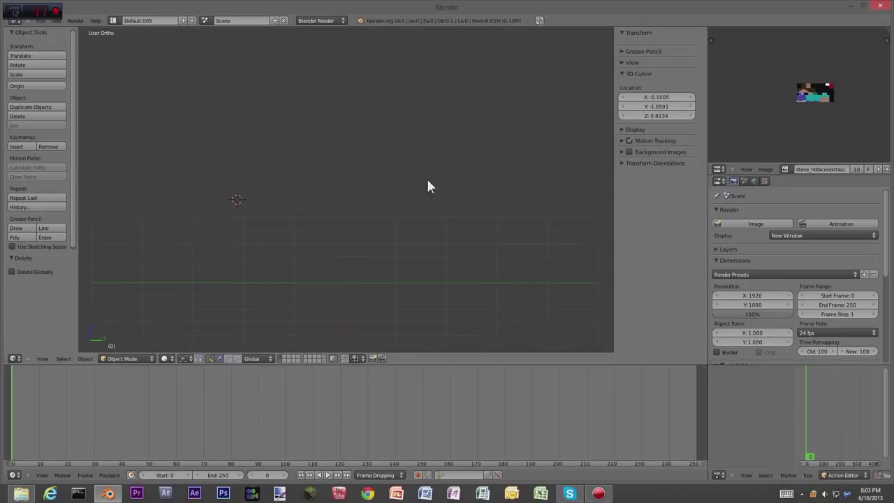
key(KP_7)
key(KP_0)
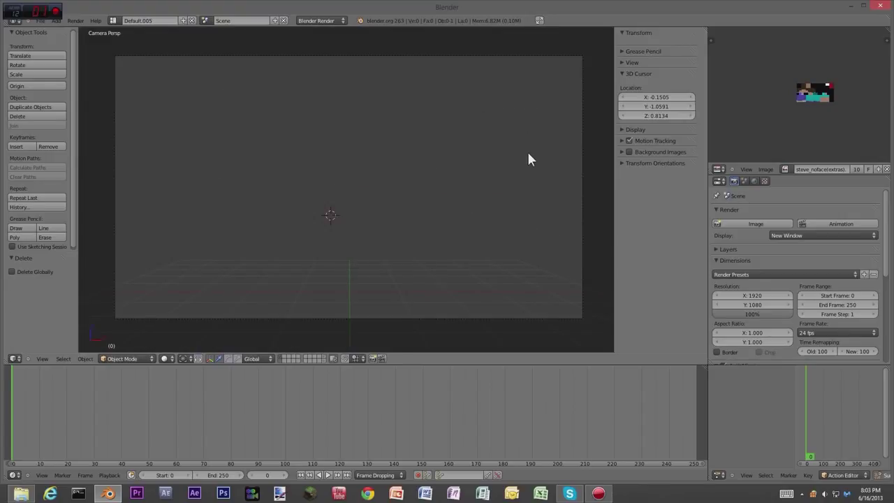
scroll(434, 235, down, 2)
scroll(434, 239, up, 1)
key(KP_1)
key(space)
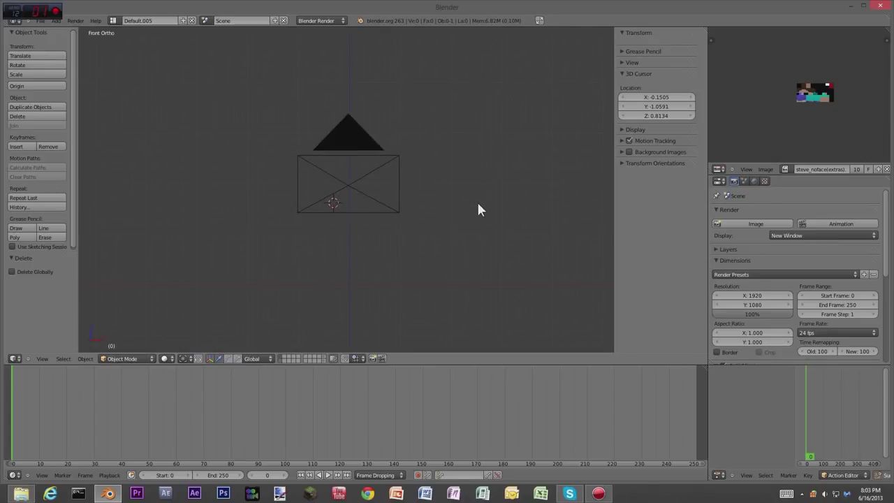
Place the 3D cursor where the axis lines cross in the front view, at about X 0.01, Y -0.39, Z 0.00
mouse_move(480, 207)
middle_down()
mouse_move(467, 231)
mouse_move(441, 222)
mouse_move(475, 217)
mouse_move(500, 230)
mouse_move(449, 244)
mouse_move(443, 222)
mouse_move(493, 202)
mouse_move(503, 218)
mouse_move(474, 219)
mouse_move(485, 213)
middle_up()
key(KP_1)
shift+middle_drag(429, 239, 375, 266)
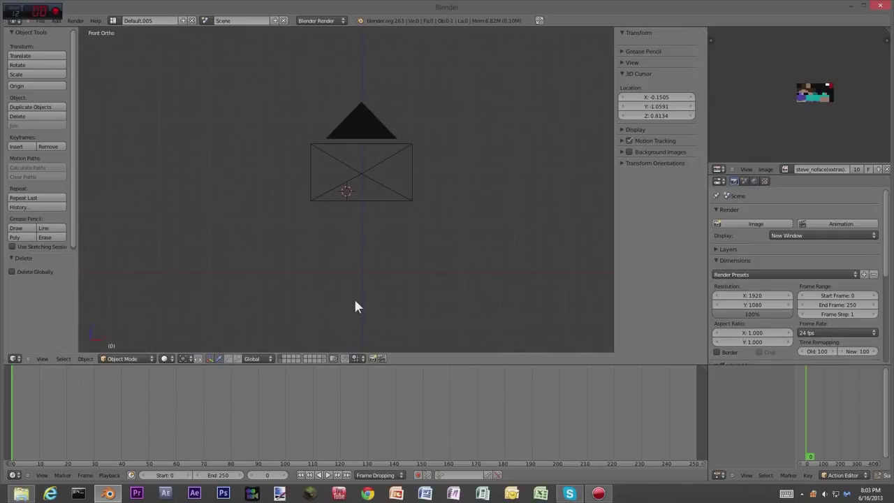
click(362, 275)
middle_drag(368, 278, 428, 319)
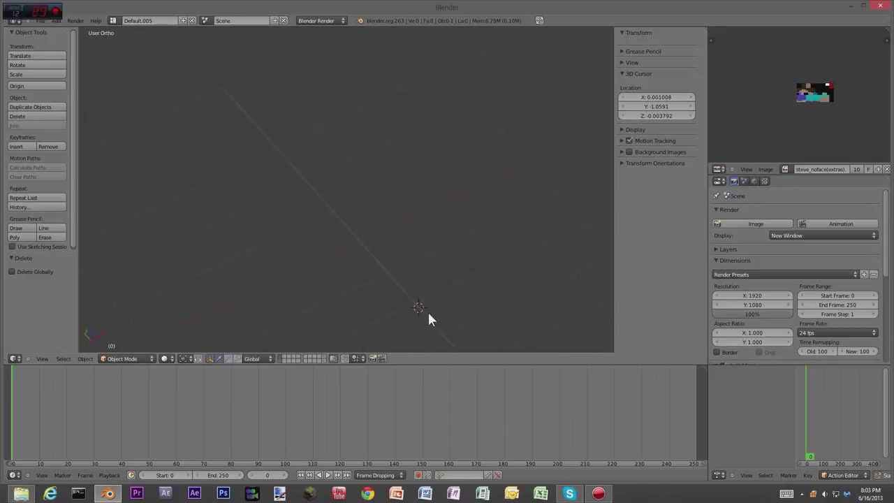
click(361, 243)
middle_drag(455, 274, 417, 227)
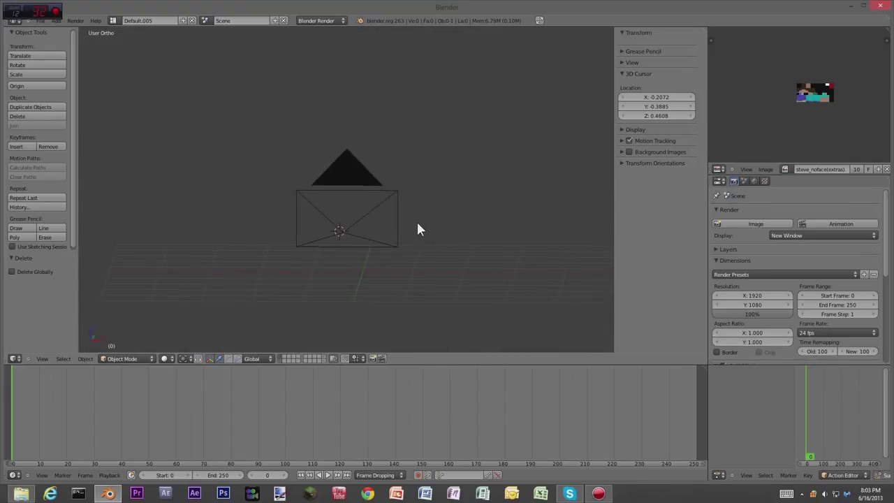
key(KP_1)
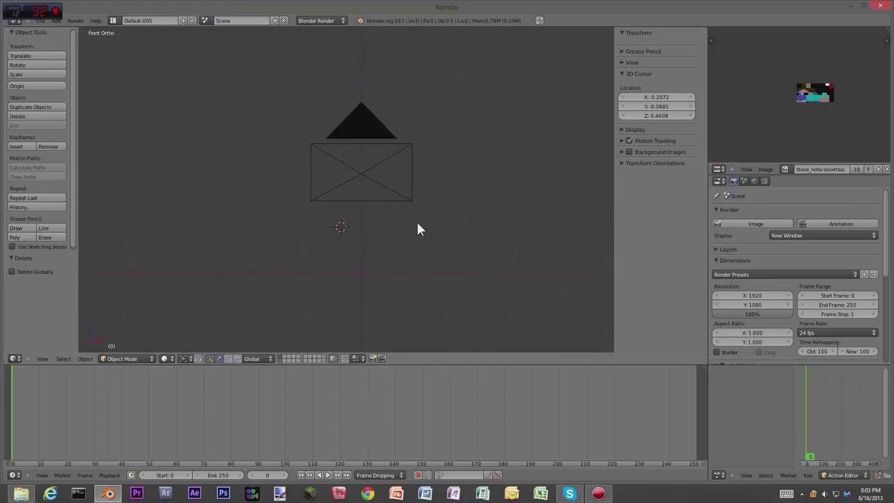
click(362, 272)
Add a text object at the 3D cursor and view it from an angle above
click(54, 21)
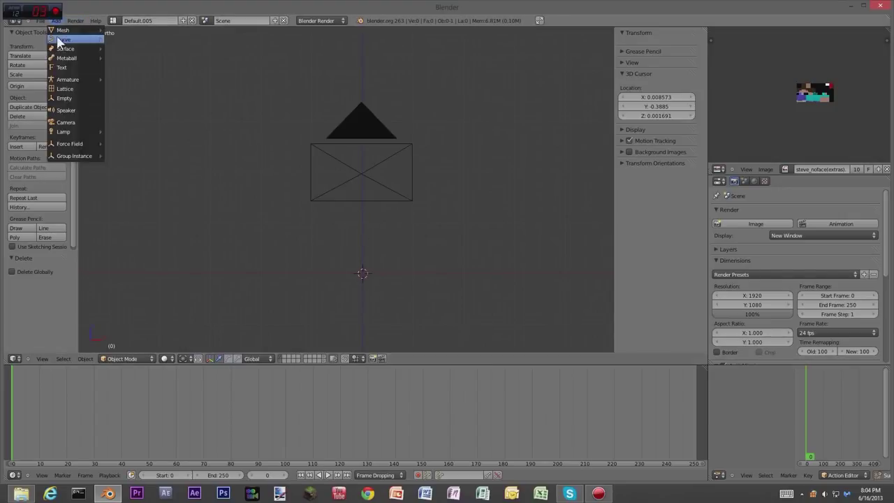
mouse_move(64, 32)
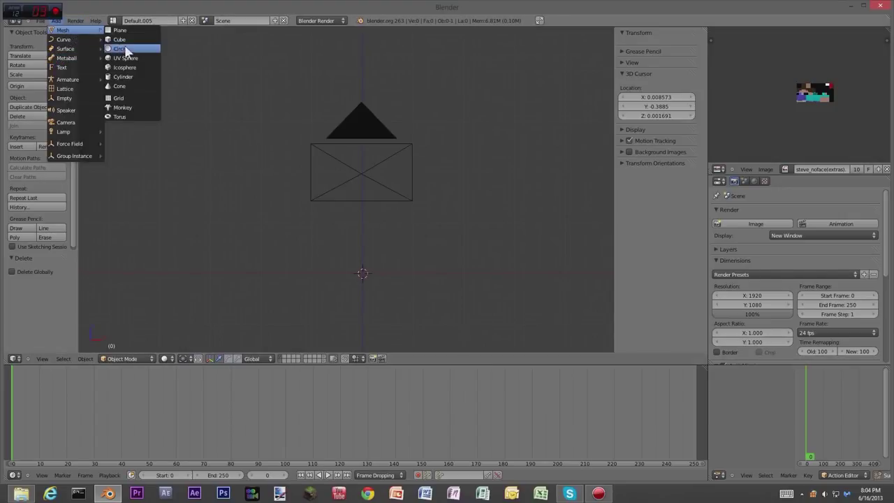
click(72, 67)
middle_drag(421, 183, 431, 220)
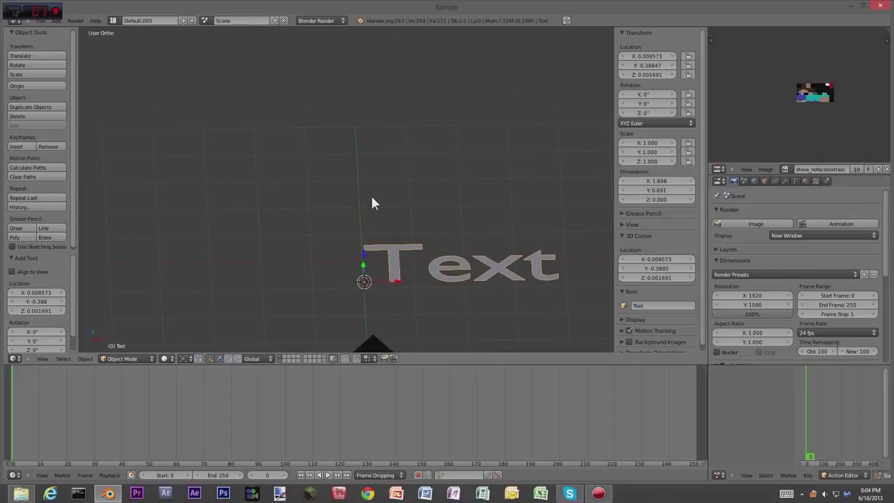
Practise deselecting and selecting the text object, and place the 3D cursor beside it at about X -0.80, Y -0.25, Z 0.18
key(a)
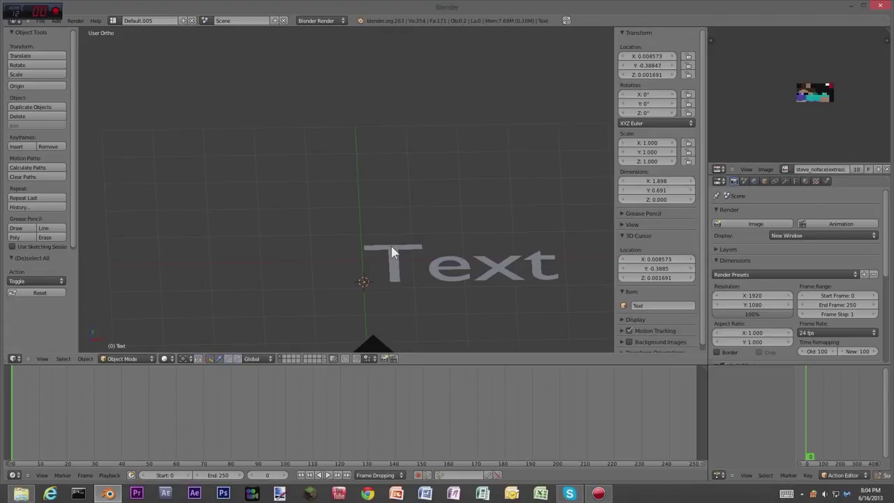
click(391, 246)
click(345, 272)
click(304, 204)
click(352, 258)
click(281, 261)
right_click(395, 266)
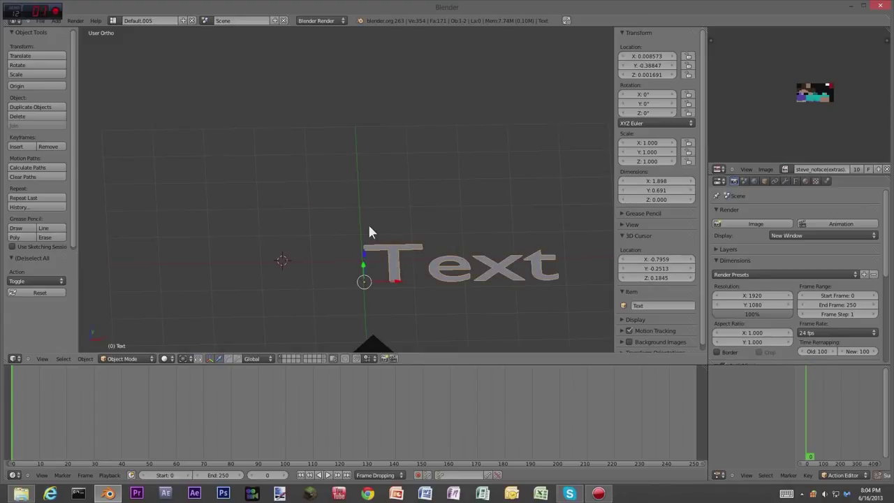
key(a)
key(a)
key(a)
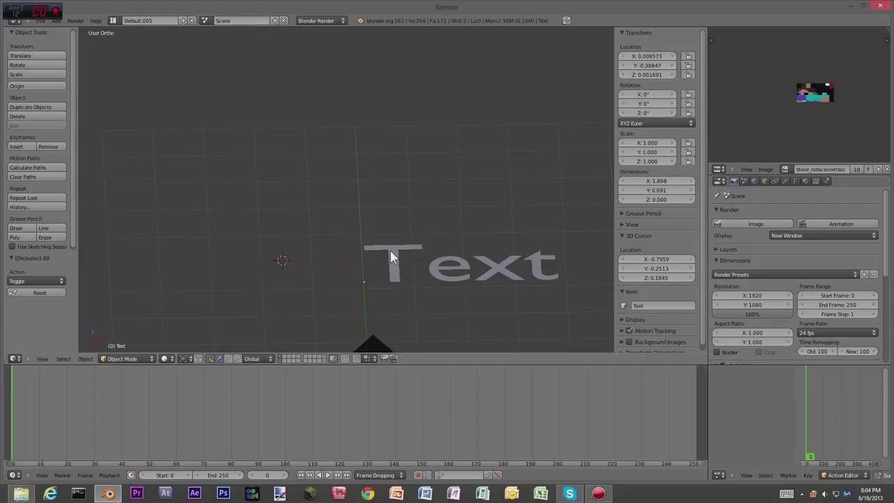
Select the text object and replace its default wording with THEGUYORDIE
middle_drag(390, 251, 415, 230)
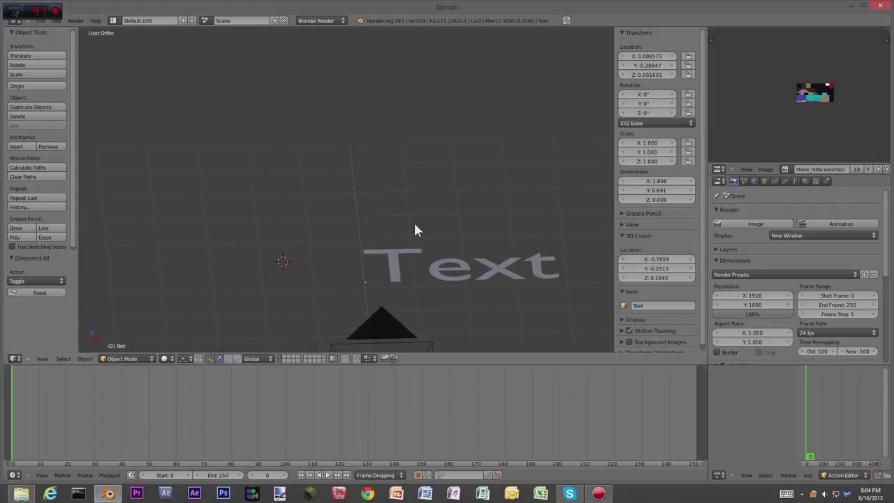
right_click(395, 269)
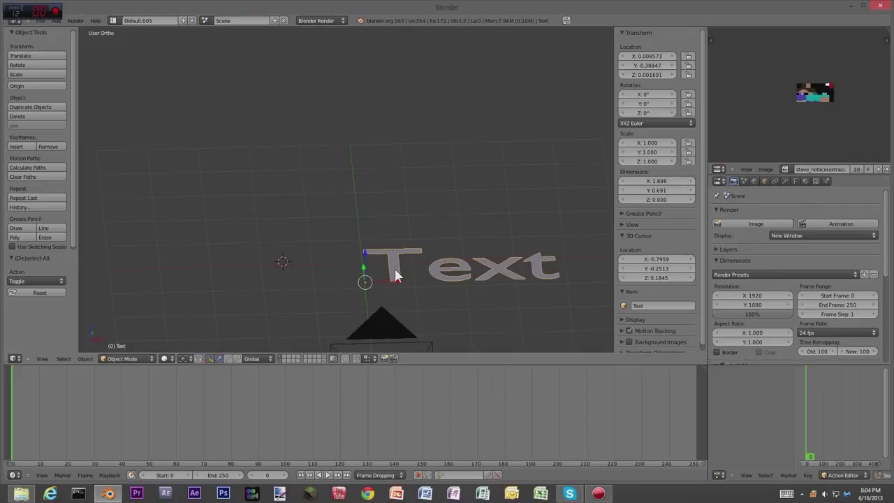
key(Tab)
key(BackSpace)
key(BackSpace)
key(BackSpace)
key(BackSpace)
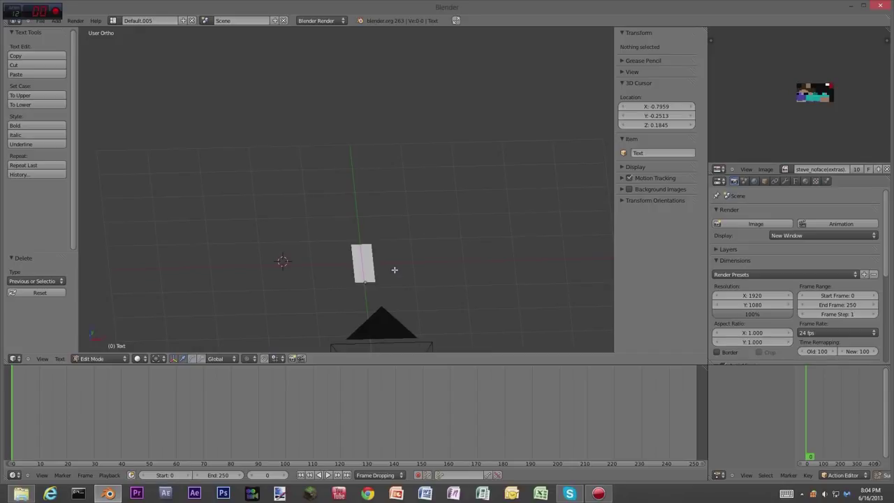
text(THEG)
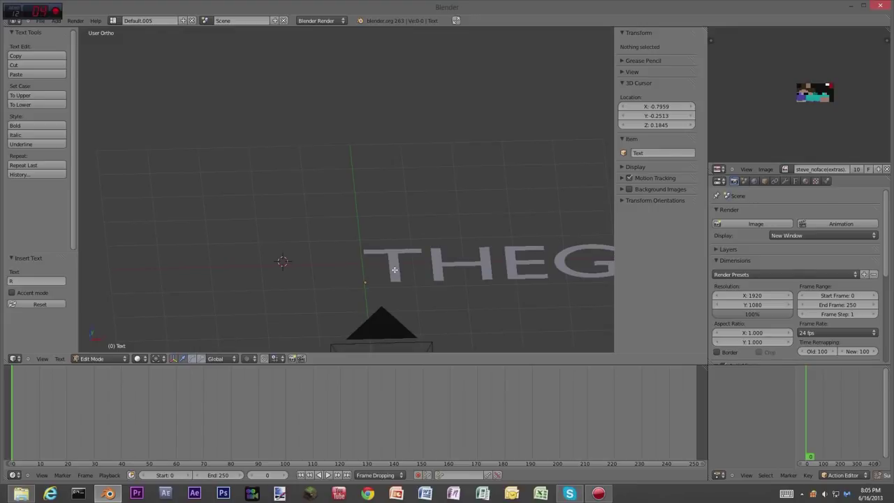
key(Tab)
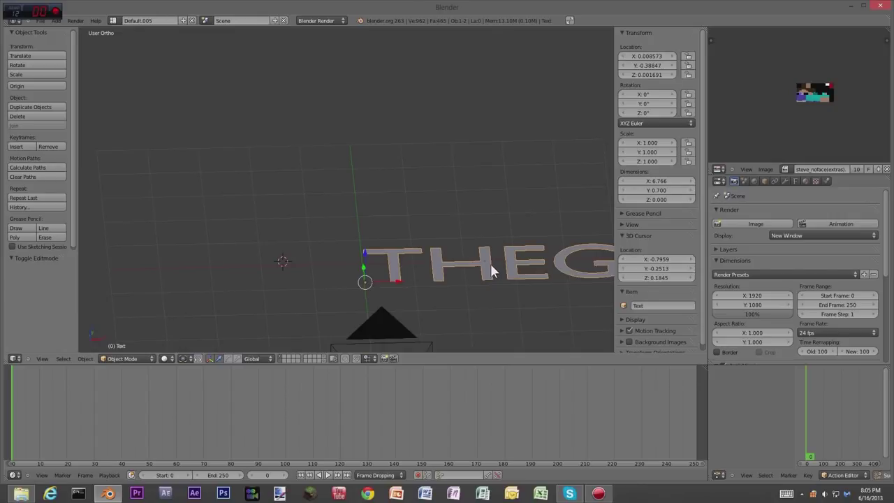
Scale the text object down to about 0.567 and move it to about X -2.06, Y -0.26, Z 0.06
key(g)
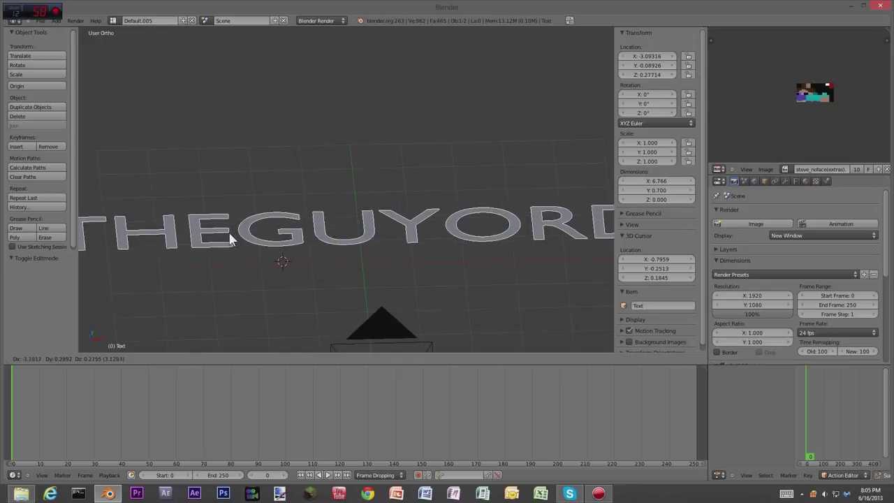
click(230, 235)
key(s)
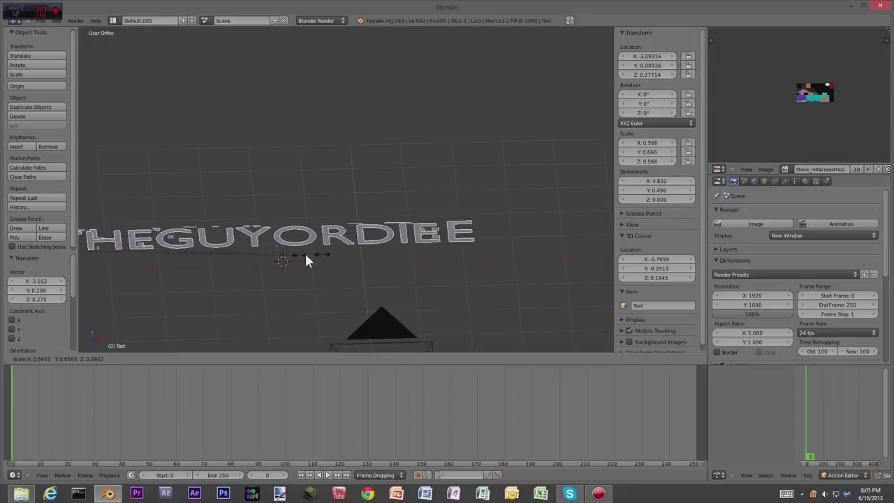
click(300, 253)
key(g)
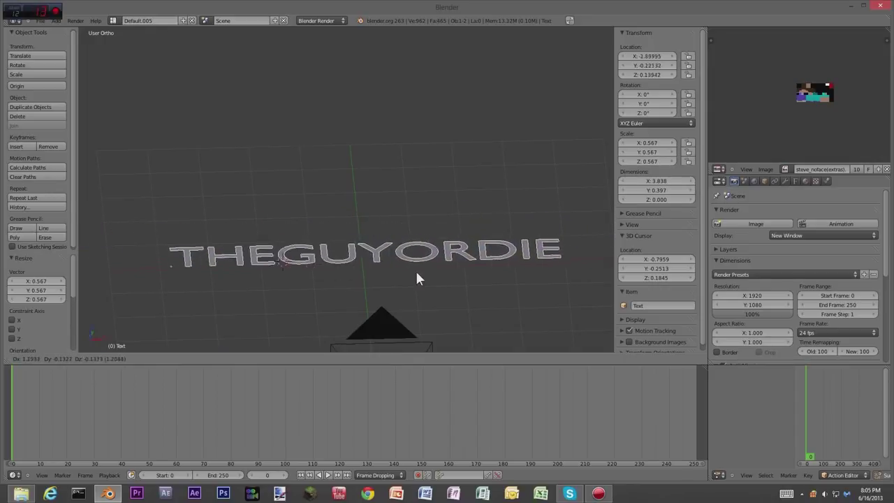
click(400, 288)
key(r)
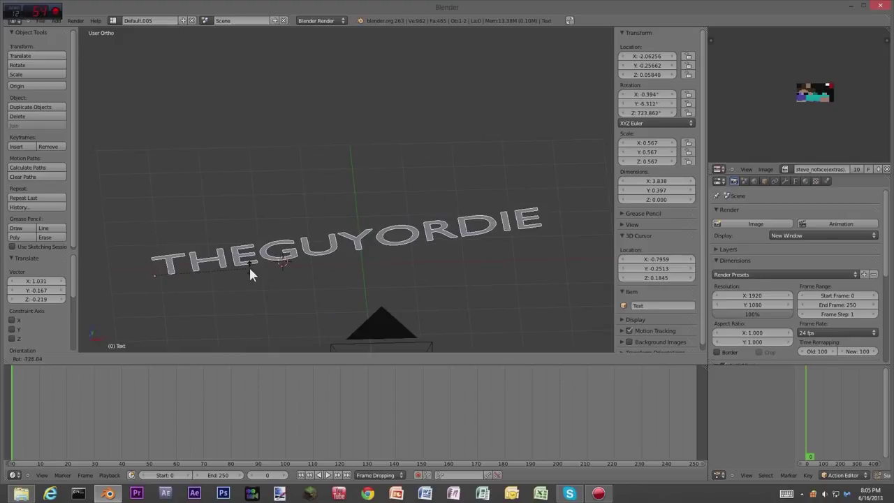
key(Escape)
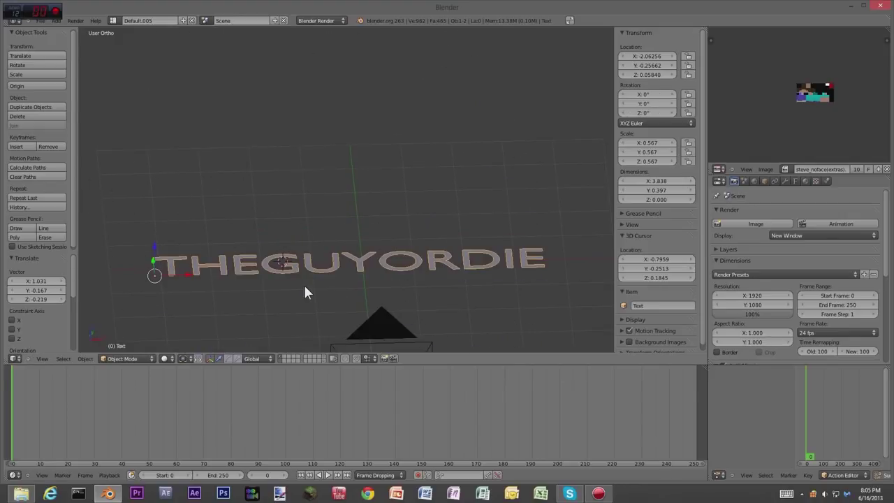
key(KP_1)
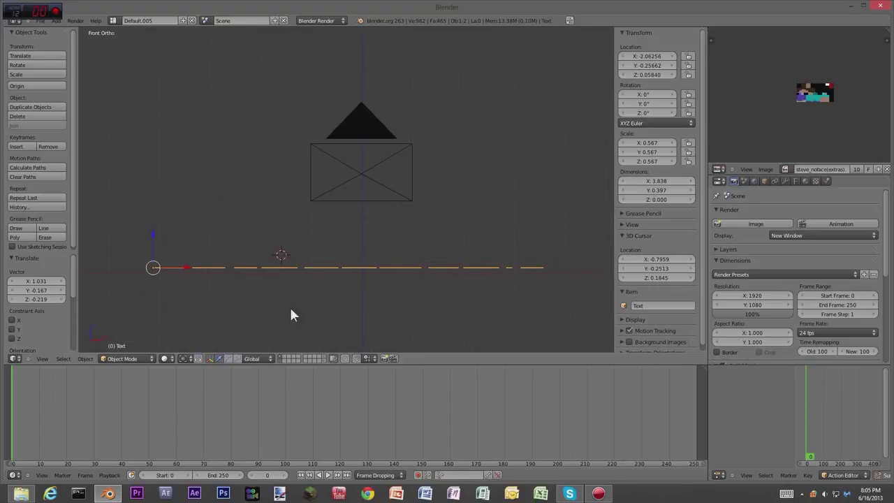
middle_drag(327, 303, 266, 226)
key(a)
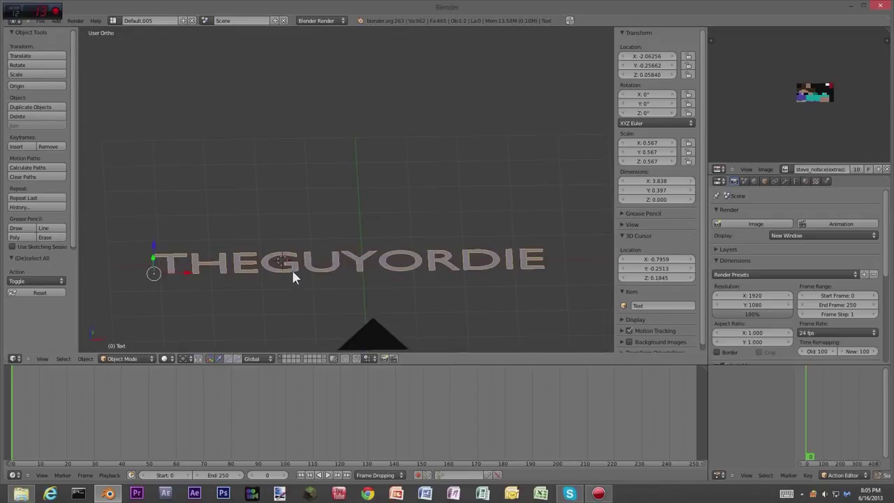
Center the text on the vertical axis line in the front view, moving it to about X -1.80, Z 0.00
key(KP_1)
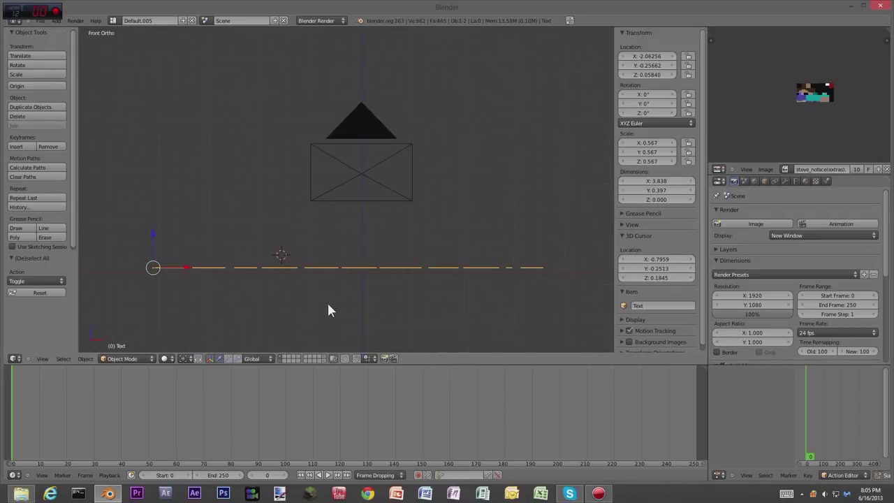
key(g)
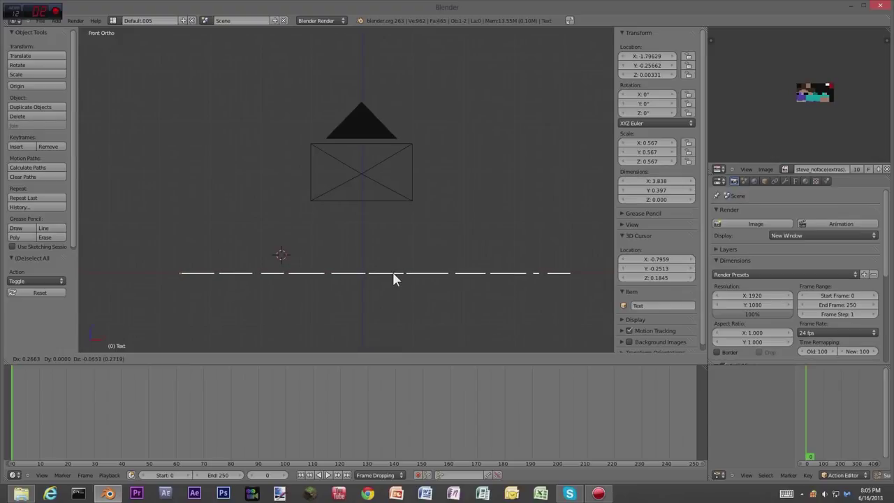
click(393, 275)
key(r)
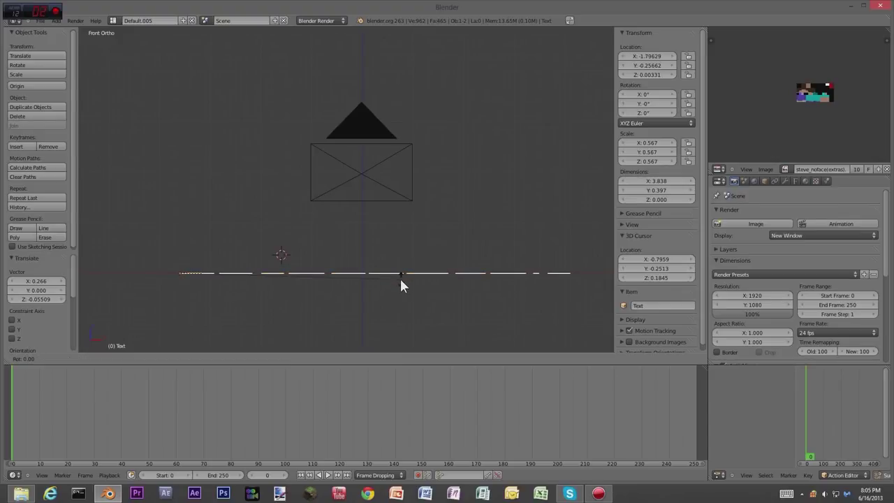
text(x)
text(-90)
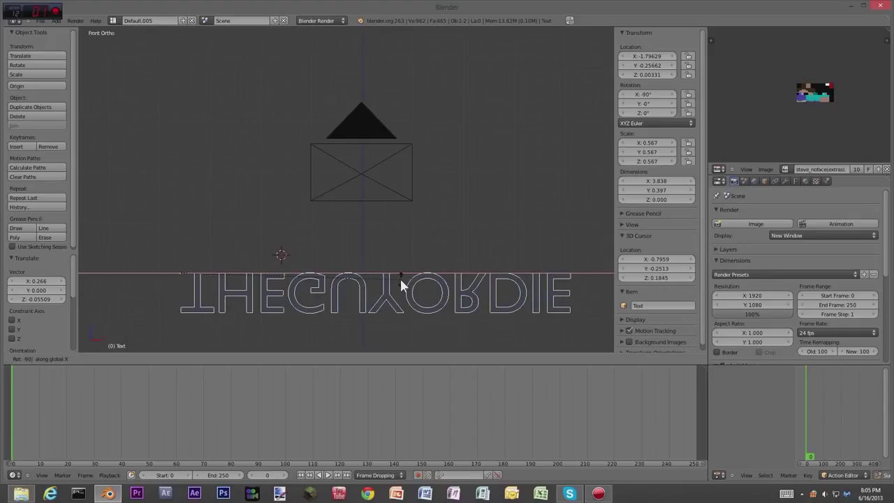
key(minus)
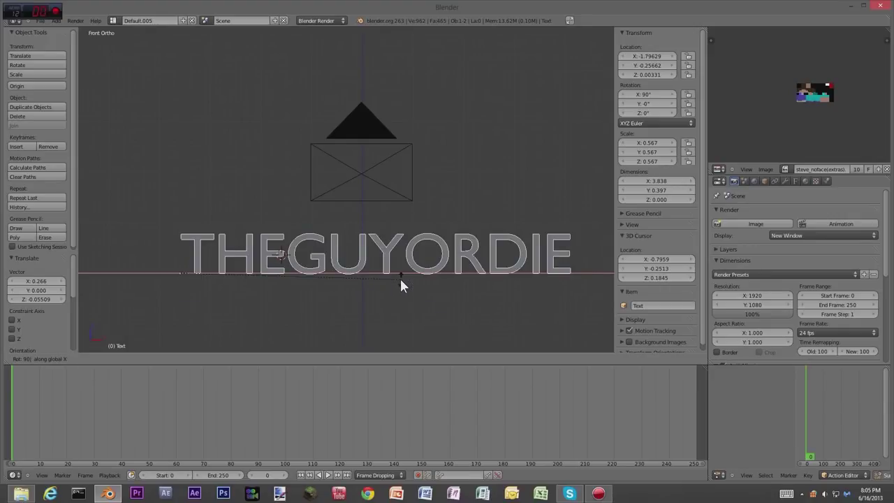
key(minus)
key(minus)
key(minus)
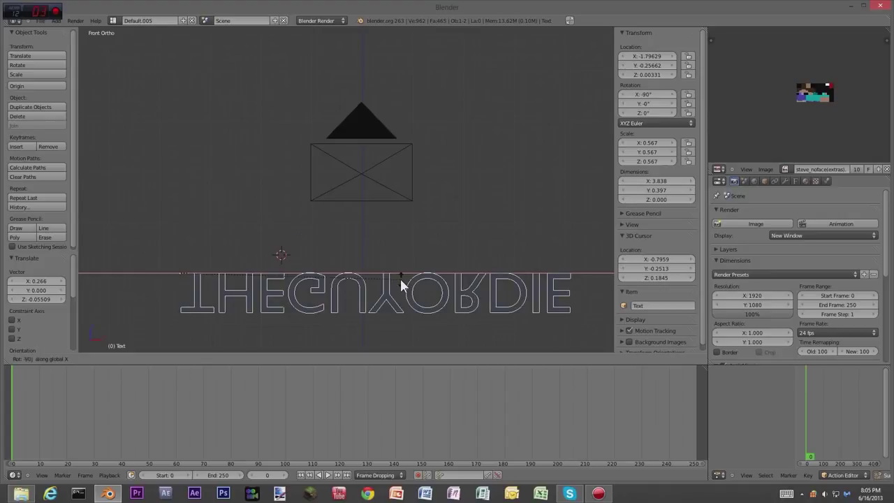
key(minus)
key(minus)
key(minus)
key(minus)
key(minus)
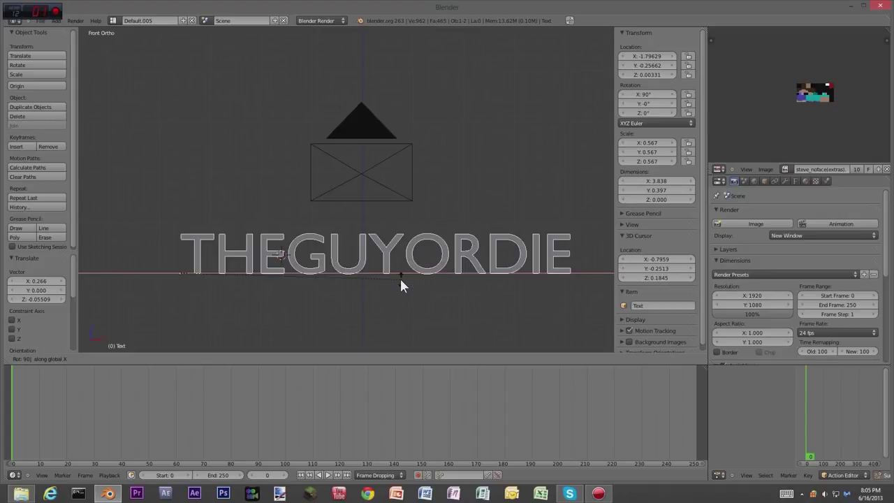
key(minus)
key(minus)
key(minus)
key(minus)
key(minus)
key(minus)
key(minus)
key(minus)
key(minus)
key(minus)
key(Escape)
Rotate the text object 90° around the global X axis so it stands upright
key(r)
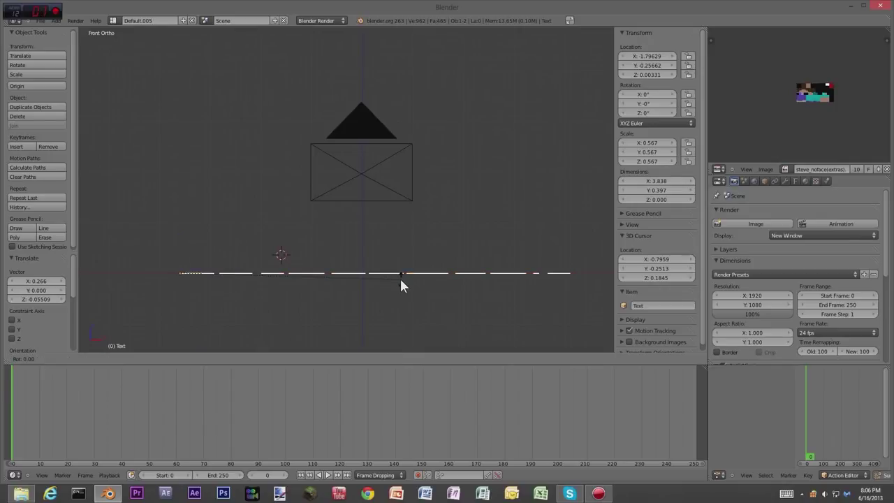
key(x)
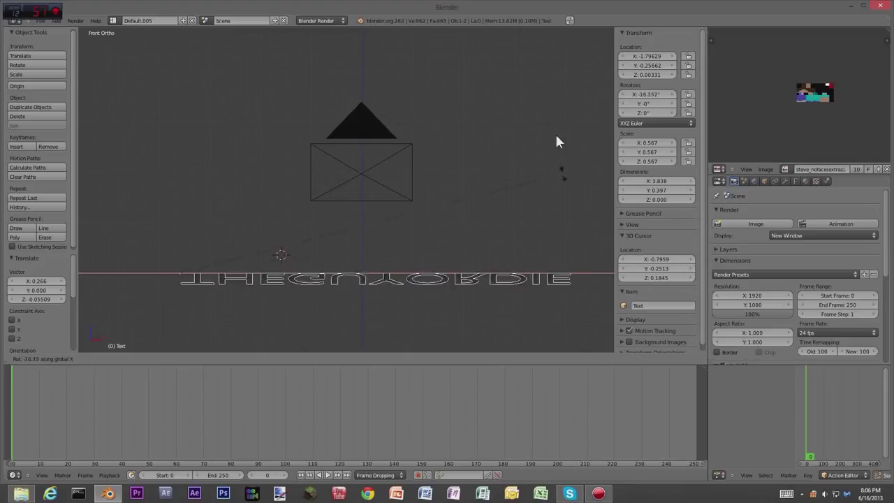
text(90)
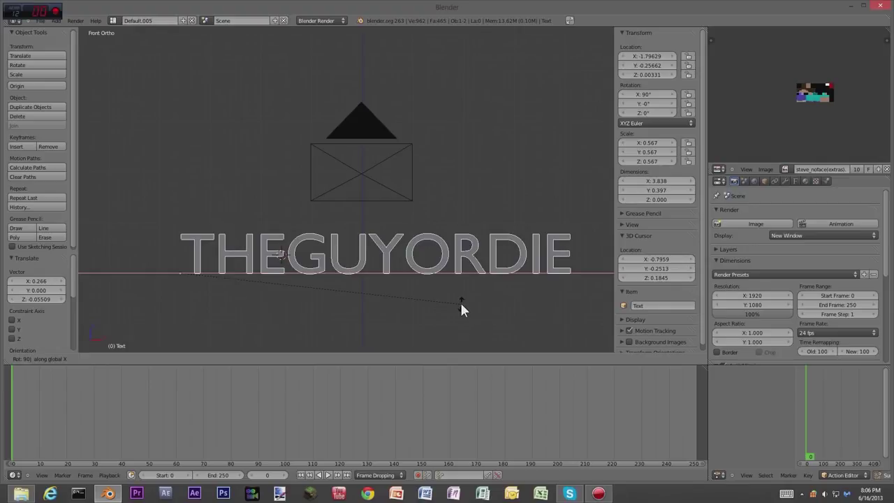
key(Return)
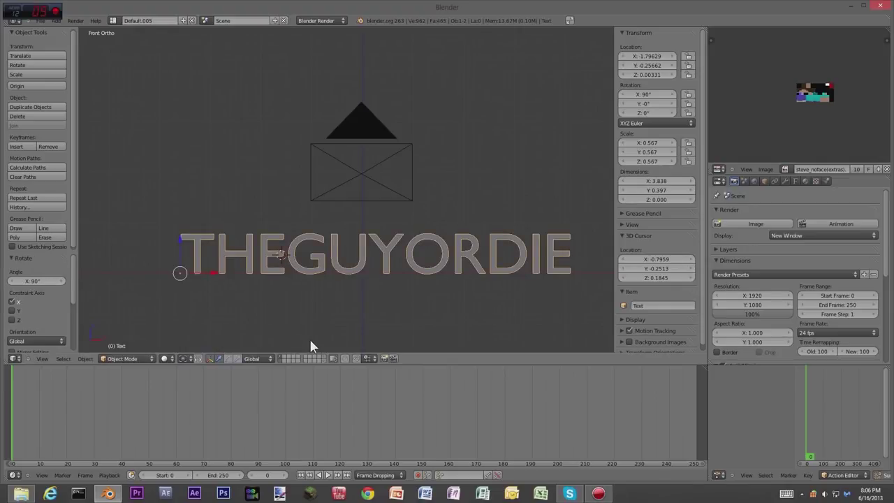
In the camera view, enlarge the text to a scale of about 0.643 and center it across the camera frame
key(KP_0)
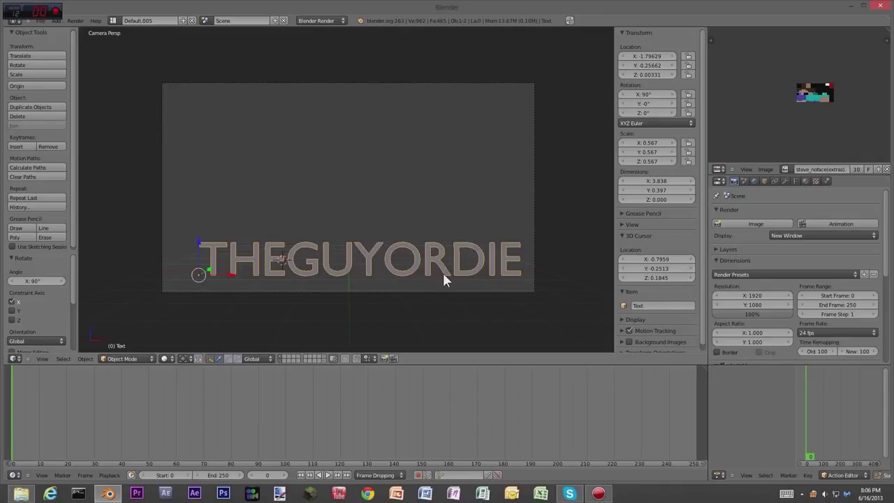
key(g)
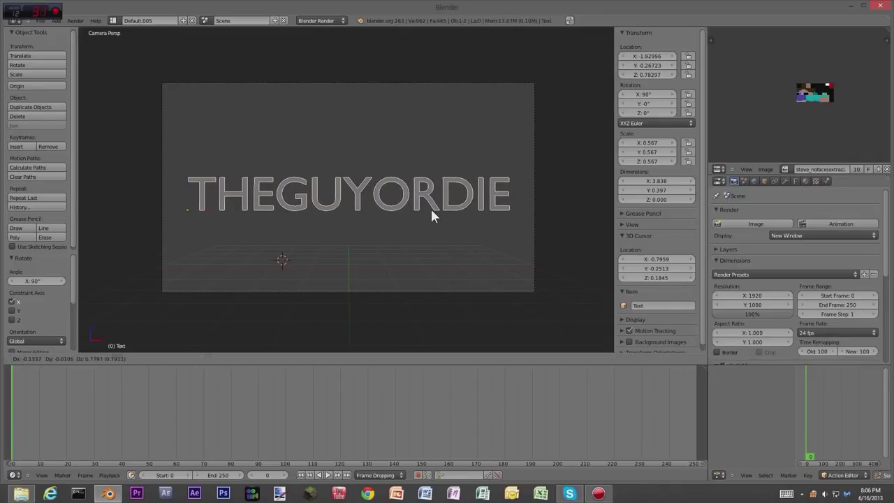
click(431, 209)
key(s)
click(451, 211)
key(g)
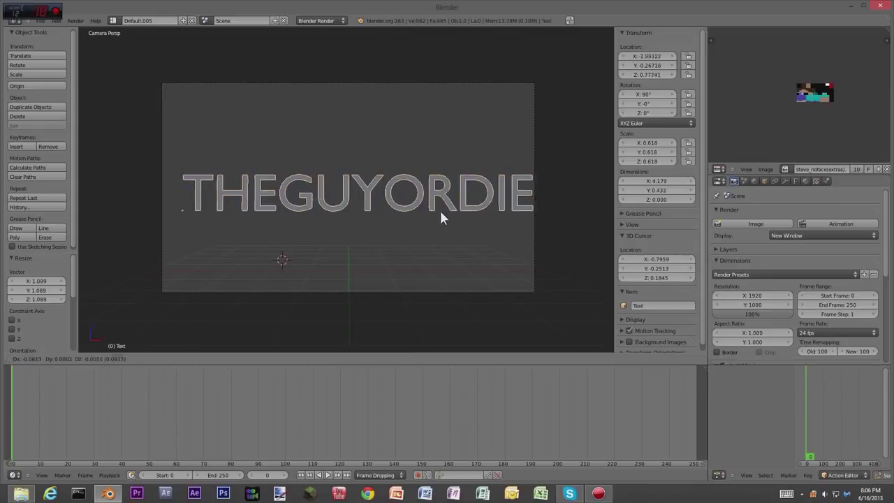
click(423, 210)
key(s)
click(433, 218)
key(g)
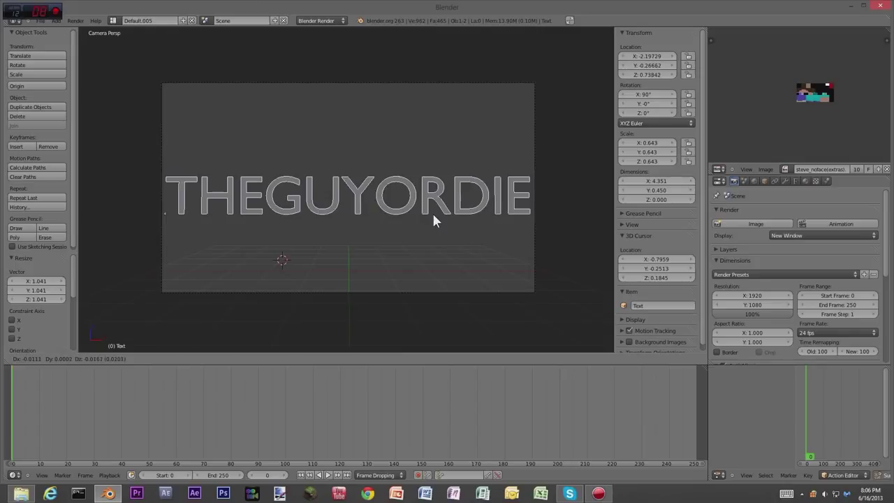
click(434, 218)
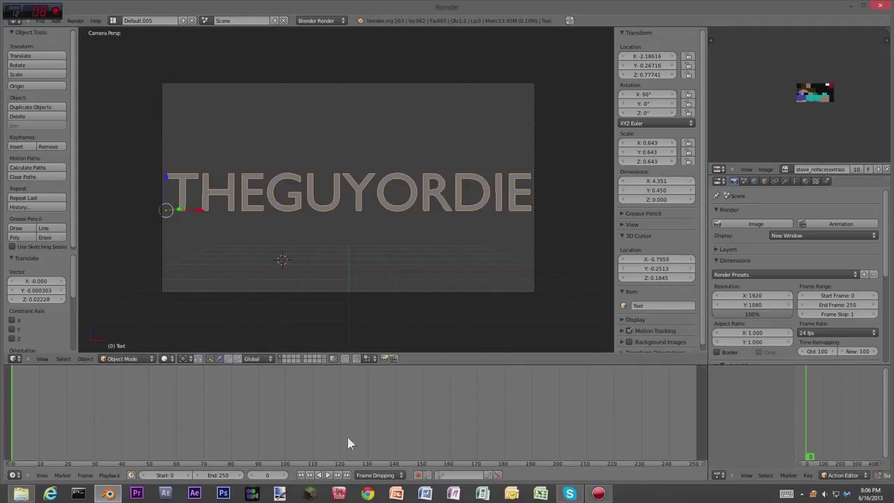
Set the side area's editor type to Properties and switch the main area to the Properties editor too
click(718, 182)
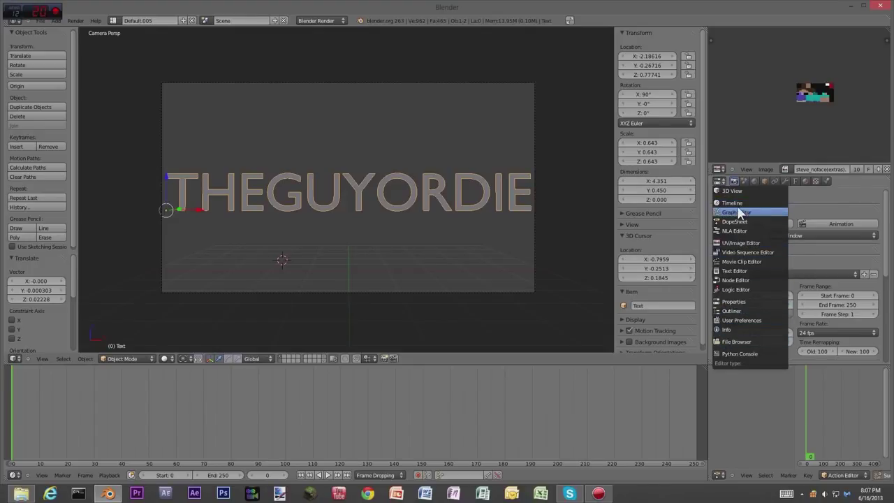
click(739, 303)
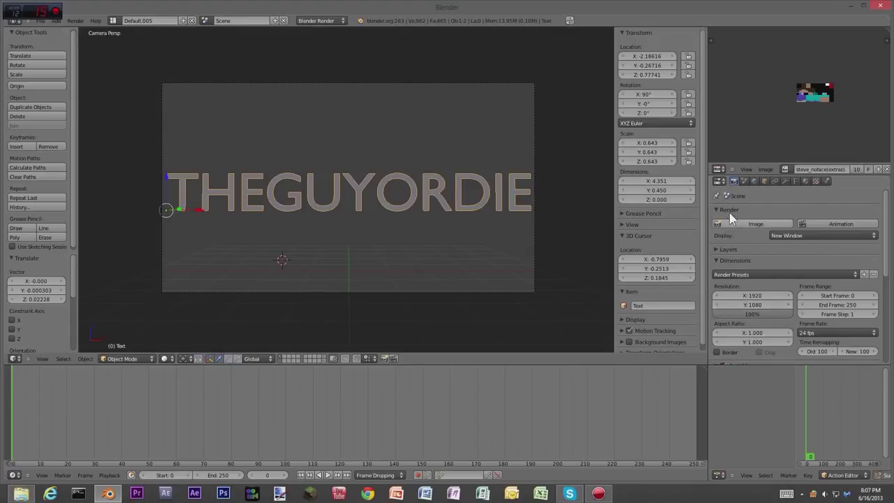
click(20, 359)
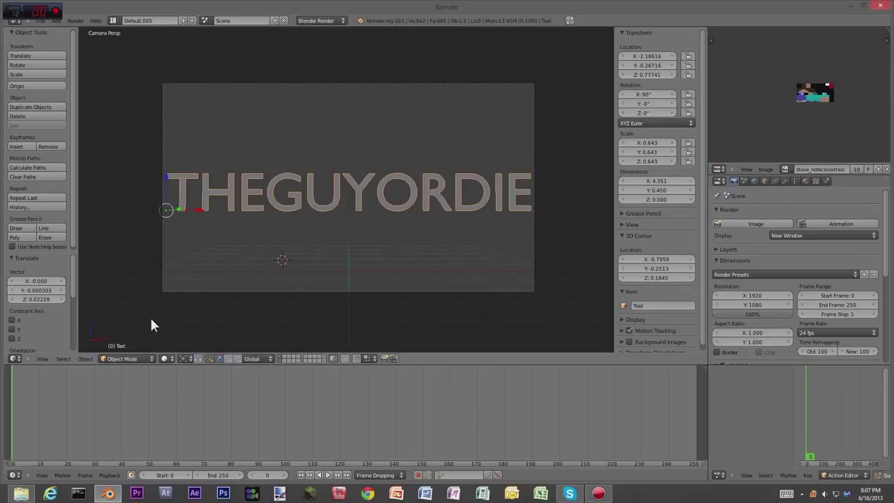
click(17, 359)
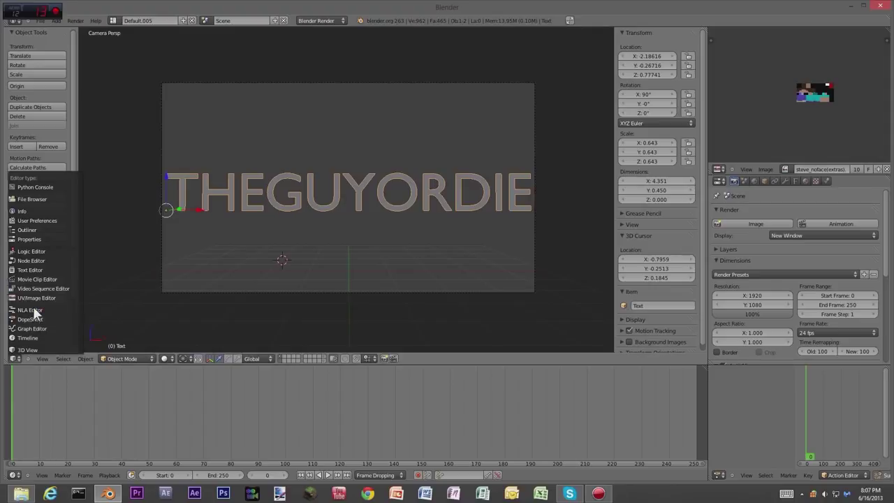
click(39, 240)
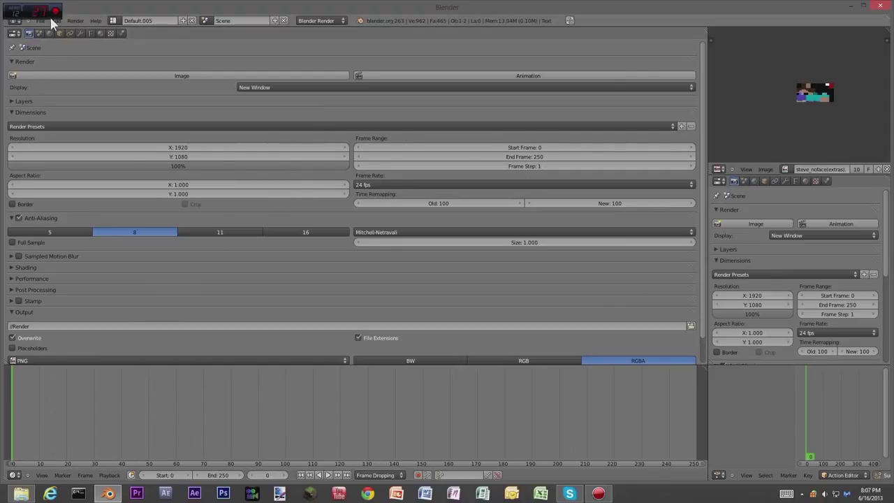
Return the main area to the 3D View editor
click(14, 32)
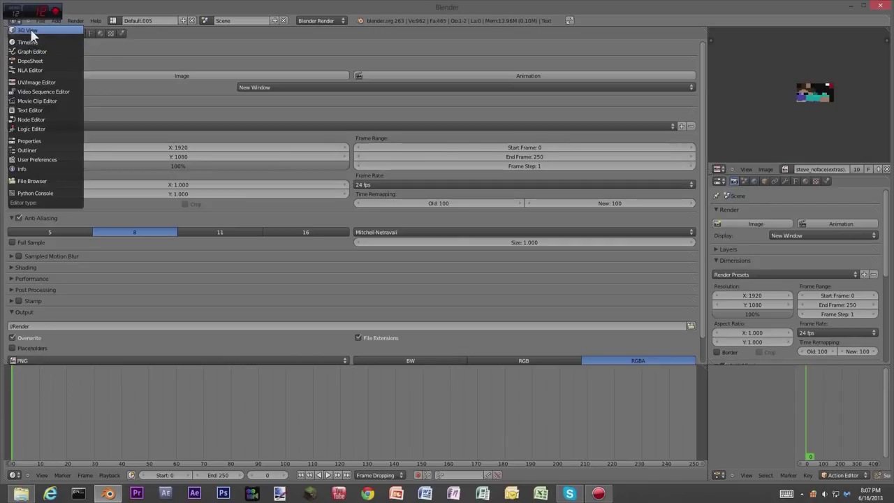
click(30, 32)
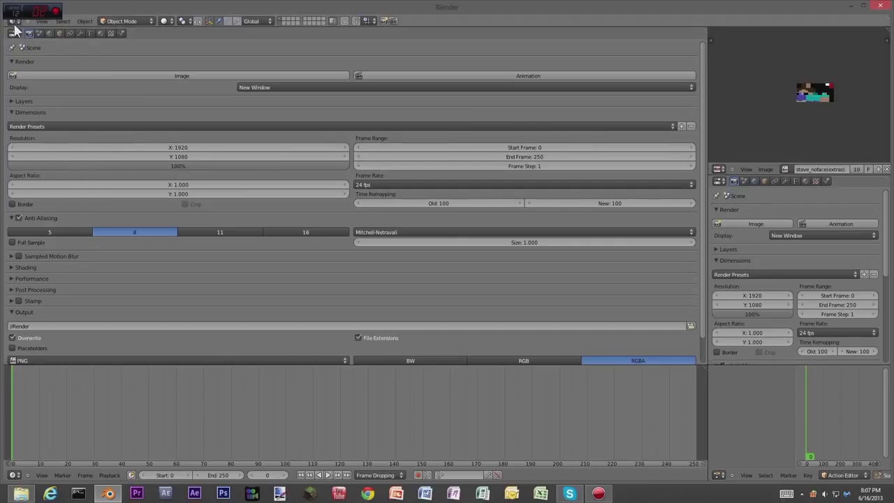
click(17, 34)
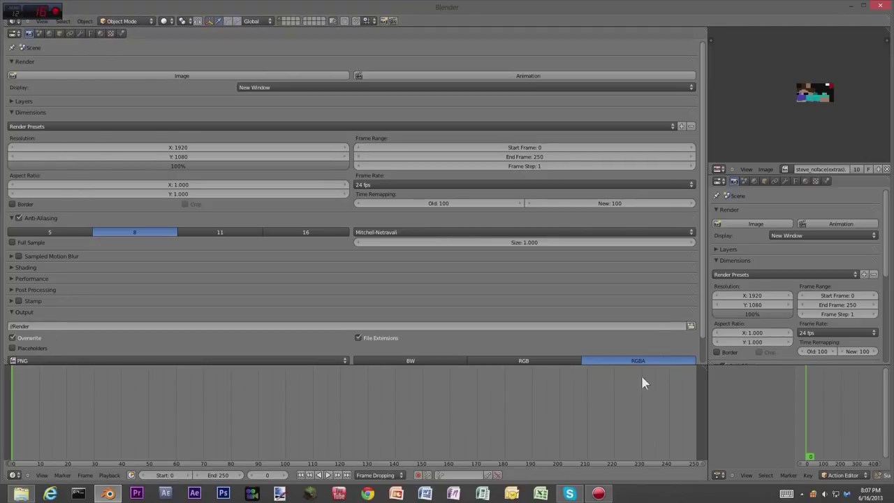
scroll(687, 294, down, 2)
scroll(221, 247, up, 2)
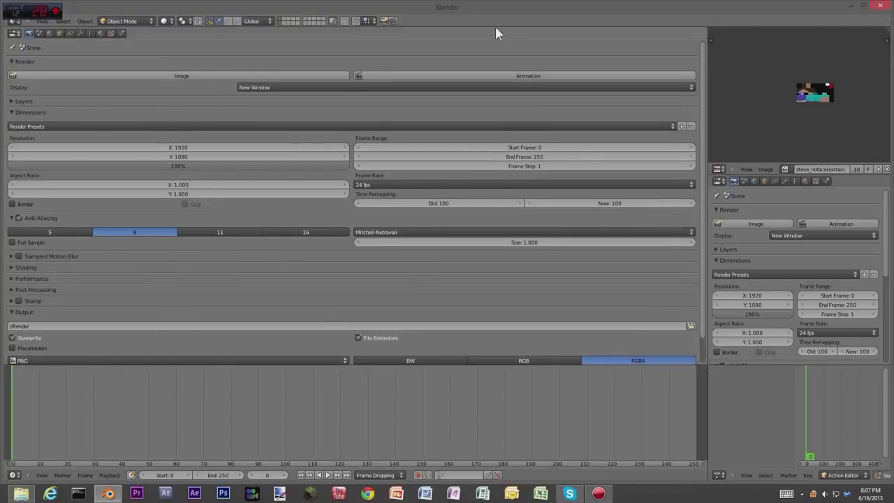
click(17, 34)
click(21, 43)
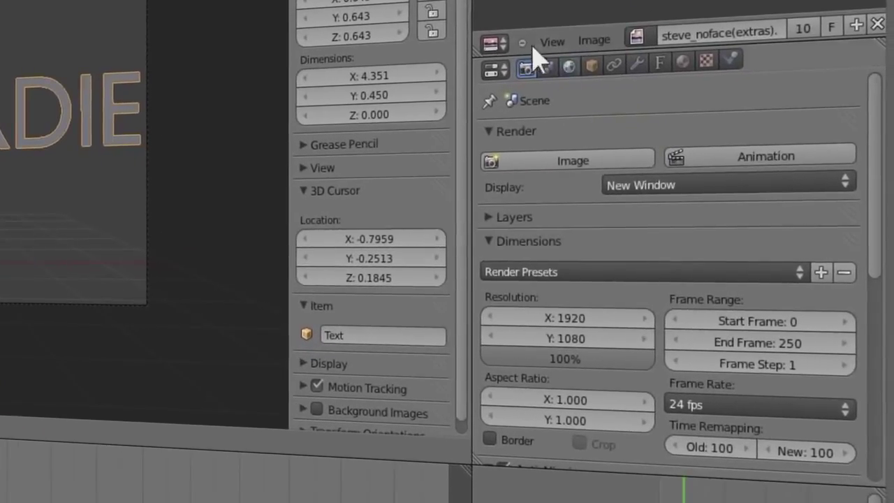
With the side area set to the Properties editor, display the text object's Font settings
click(492, 69)
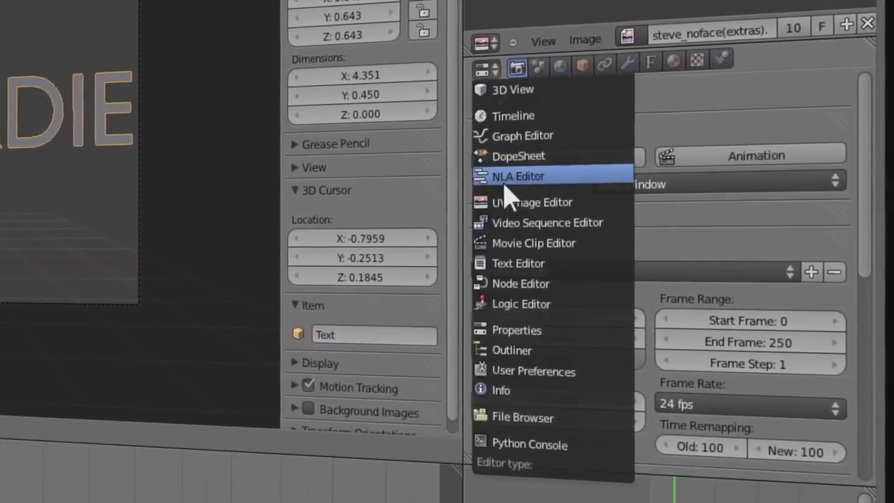
click(509, 332)
drag(858, 222, 829, 423)
scroll(814, 296, up, 15)
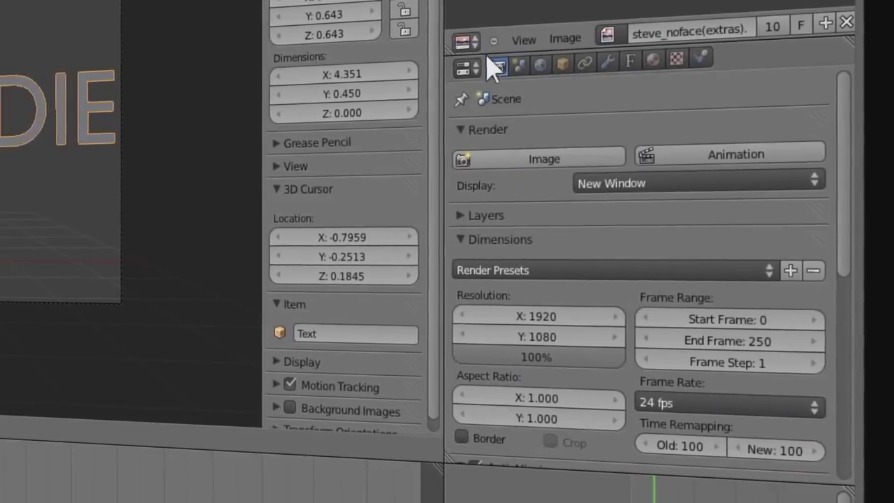
click(640, 66)
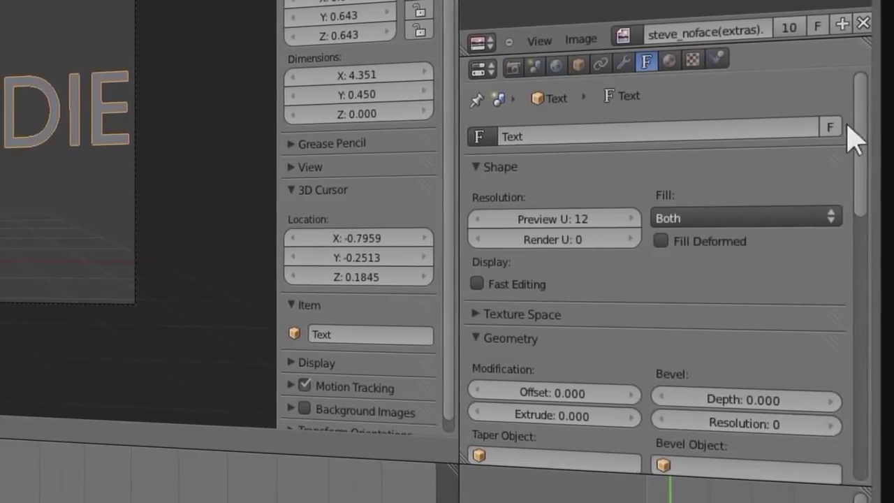
drag(871, 138, 863, 242)
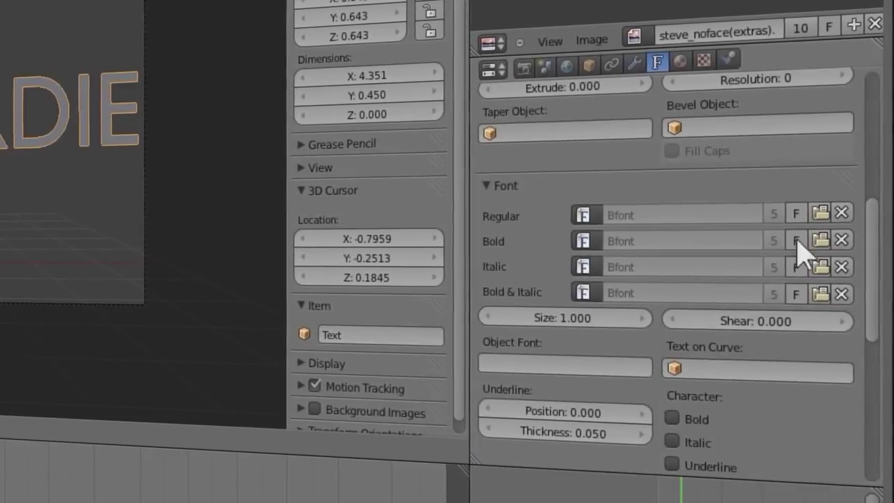
click(502, 195)
click(502, 194)
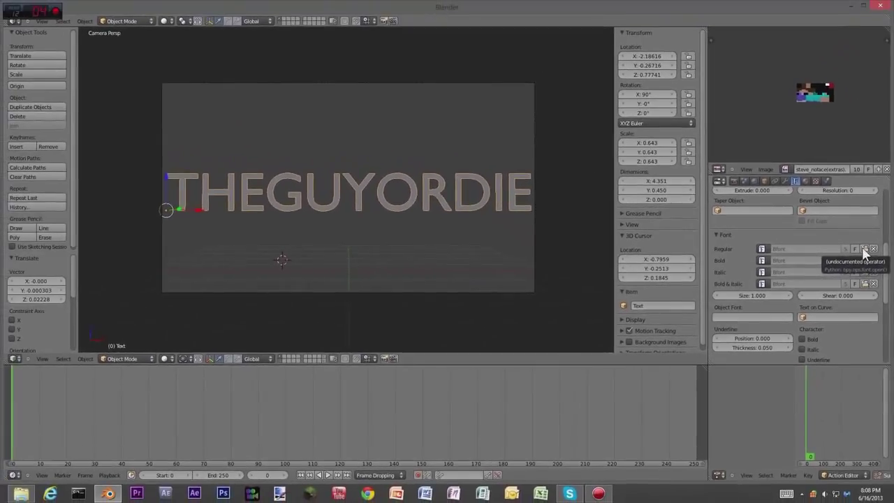
Open the file browser for the text's Regular font and select prowler.ttf on the Desktop
click(840, 220)
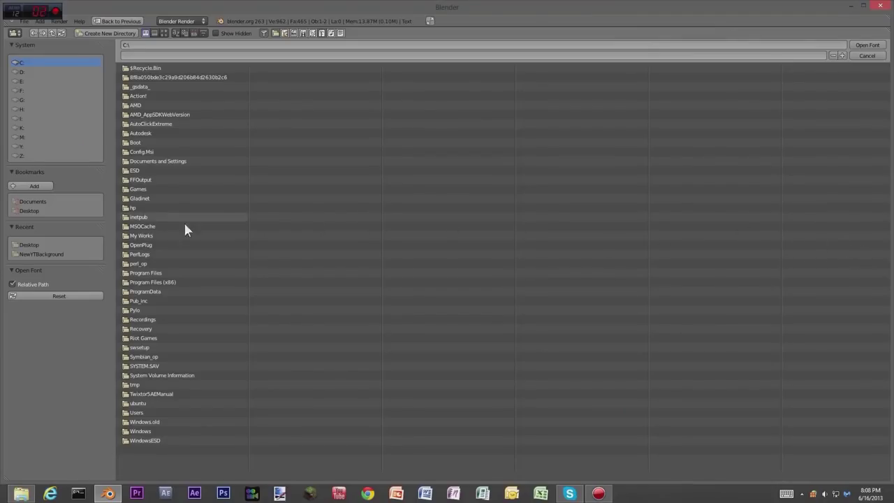
click(27, 210)
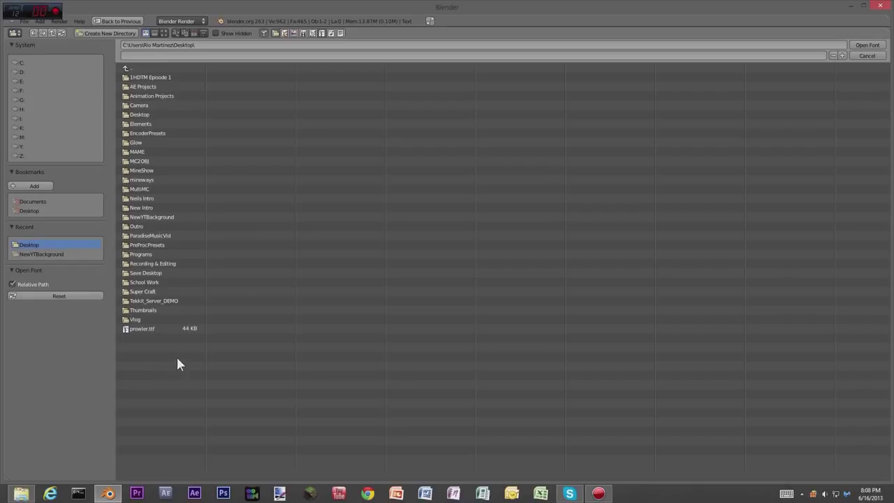
click(137, 329)
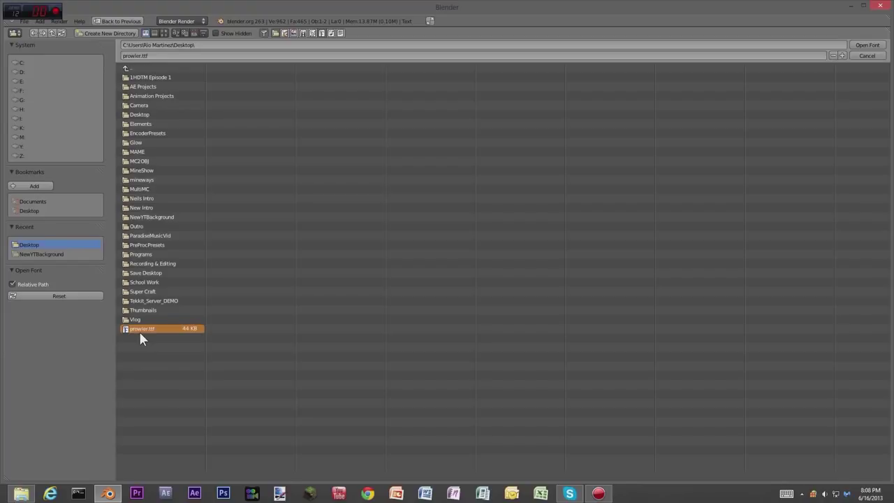
Move the Blender window aside to look at the prowler font file on the desktop, and restore the window to full screen
drag(285, 5, 486, 341)
drag(207, 225, 309, 278)
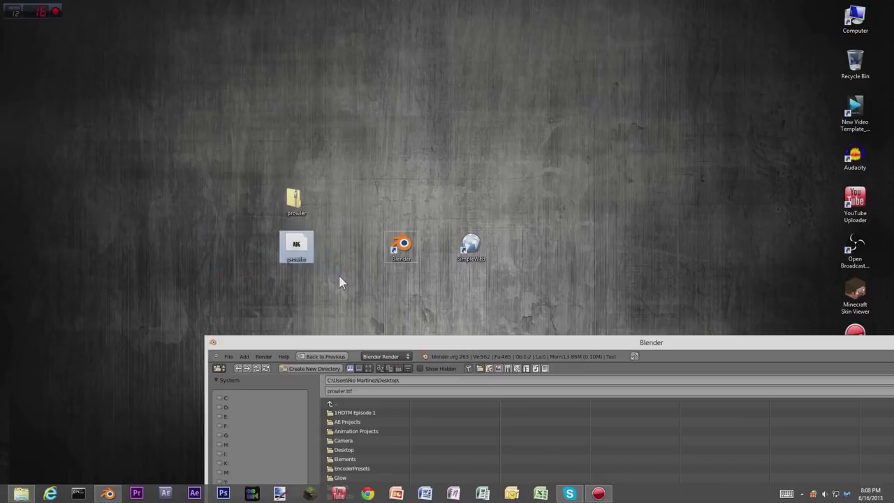
click(341, 274)
click(419, 342)
drag(418, 341, 236, 6)
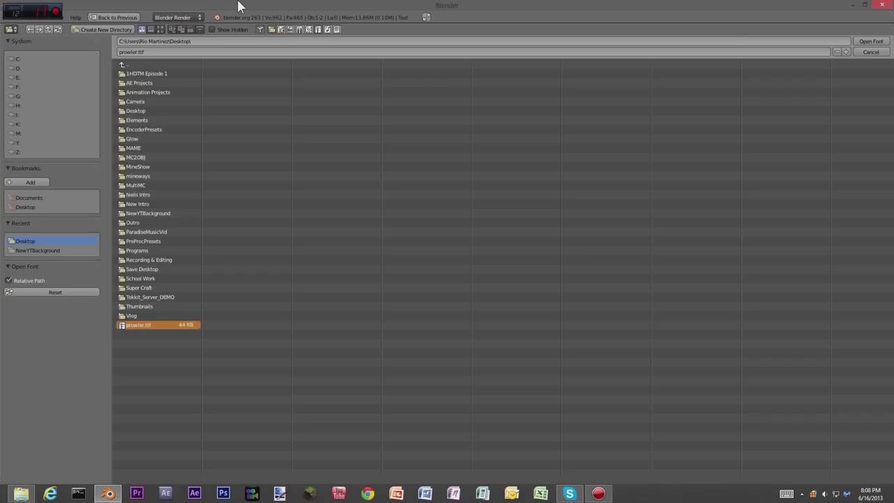
Load prowler.ttf as the text's Regular font
double_click(133, 326)
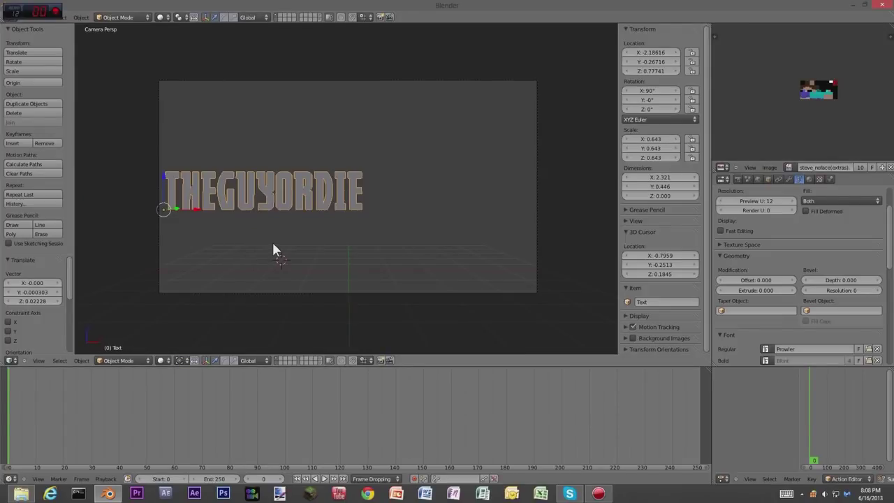
Scale the THEGUYORDIE text up about 1.87 times and move it so it spans the camera frame, keeping it selected
key(s)
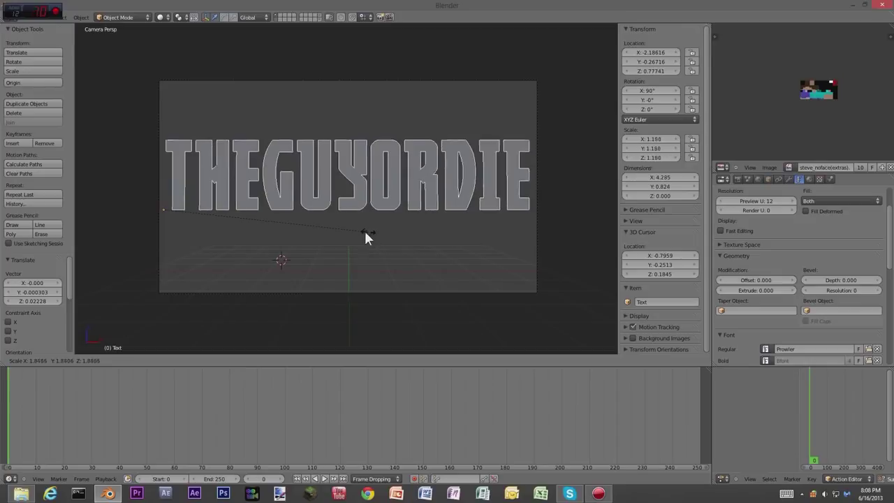
click(368, 238)
key(g)
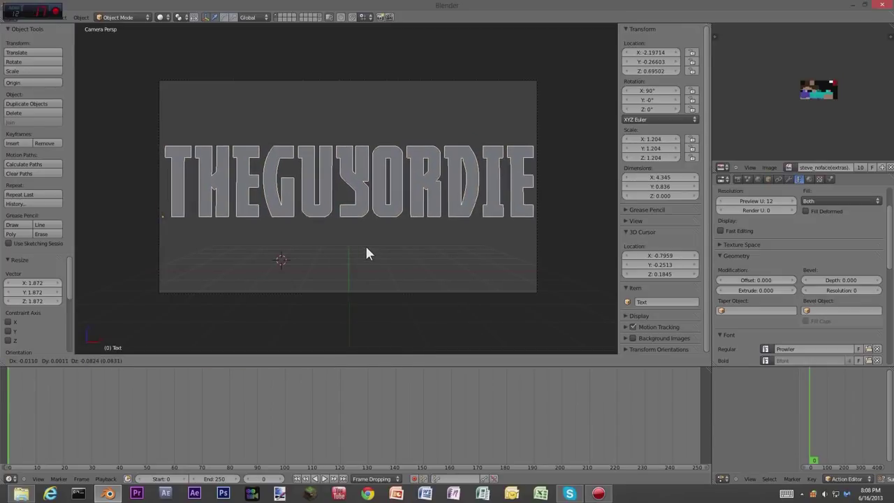
click(365, 256)
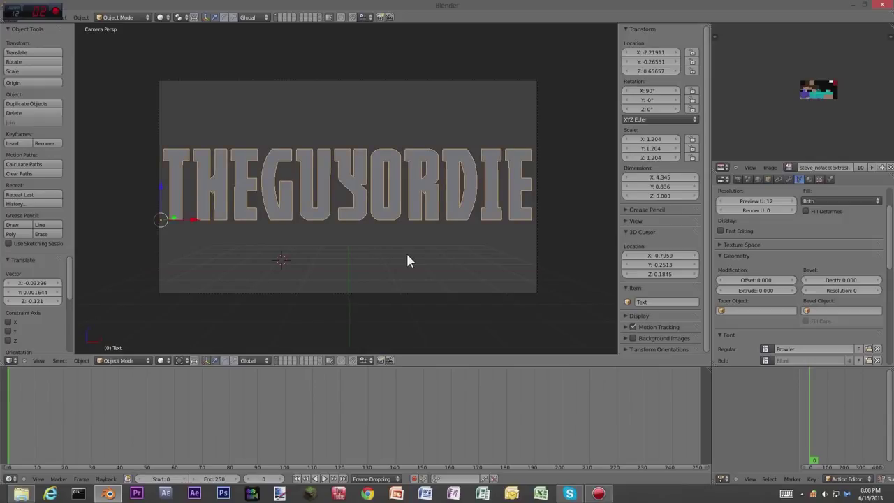
key(a)
right_click(472, 194)
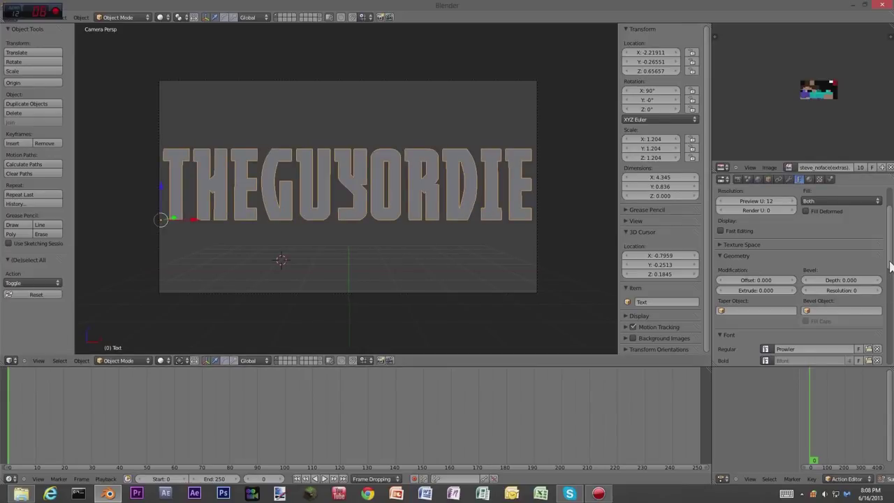
In the text's Geometry settings, set Extrude to 0.1
scroll(890, 265, down, 3)
click(715, 198)
click(715, 198)
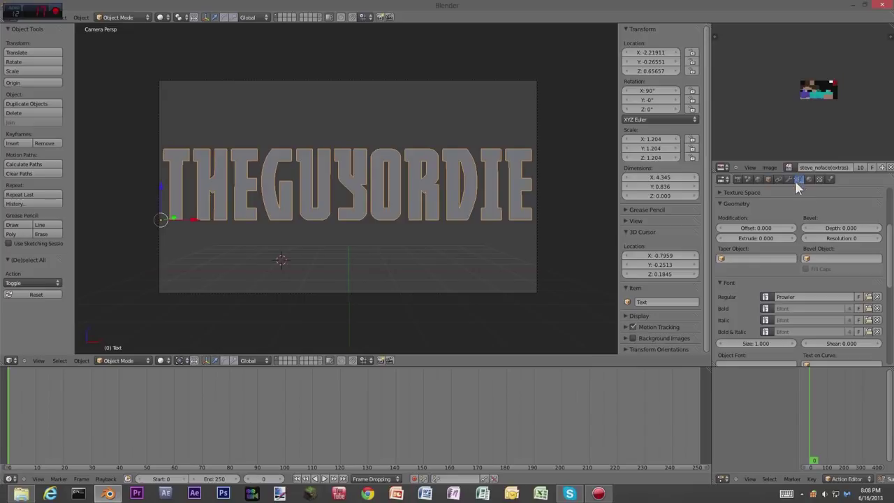
click(720, 205)
click(719, 205)
click(720, 205)
click(719, 204)
mouse_move(766, 240)
mouse_down()
mouse_move(764, 248)
mouse_move(773, 241)
mouse_move(761, 239)
mouse_up()
click(762, 241)
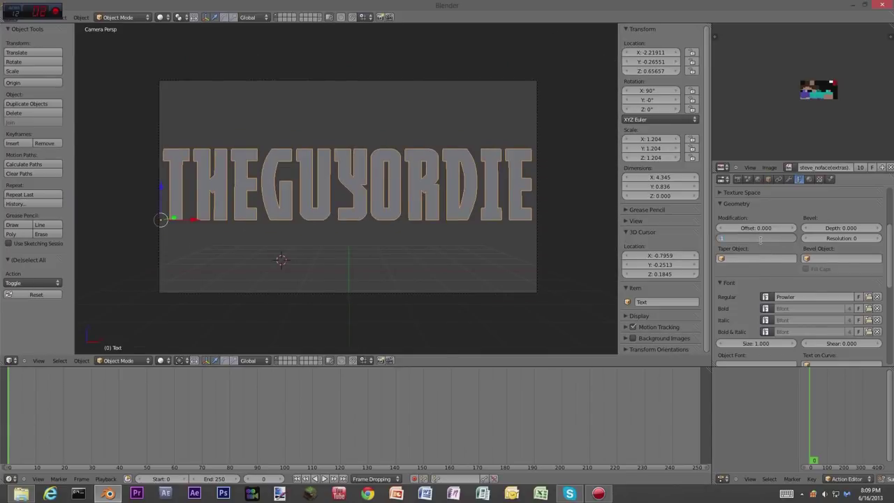
text(0.1)
key(Return)
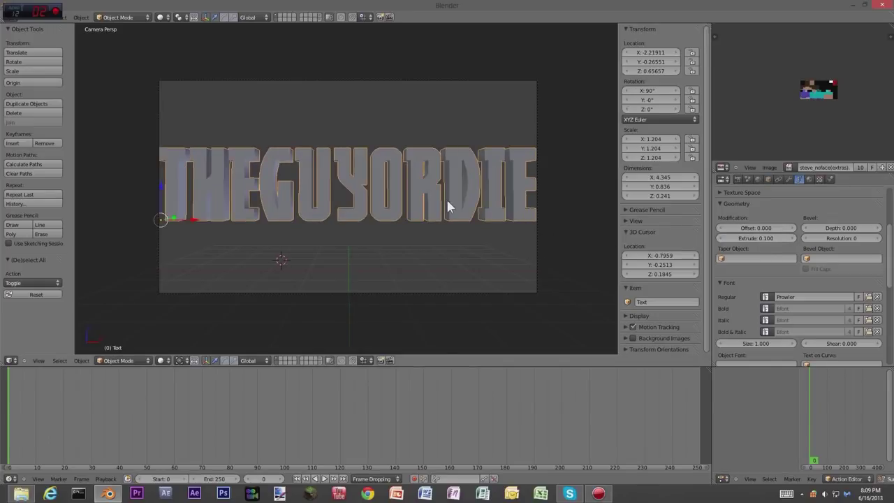
Scale the extruded text down to about 1.177 and shift it slightly so it fits within the camera frame
key(s)
click(515, 246)
key(g)
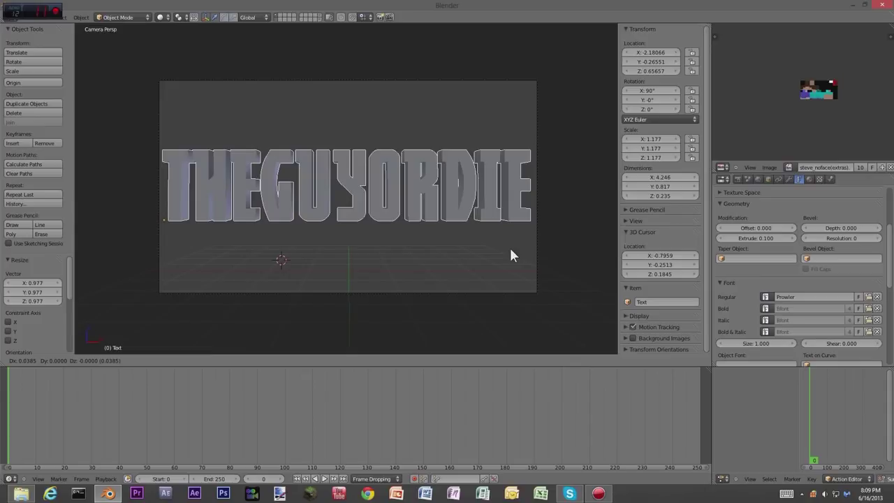
click(511, 253)
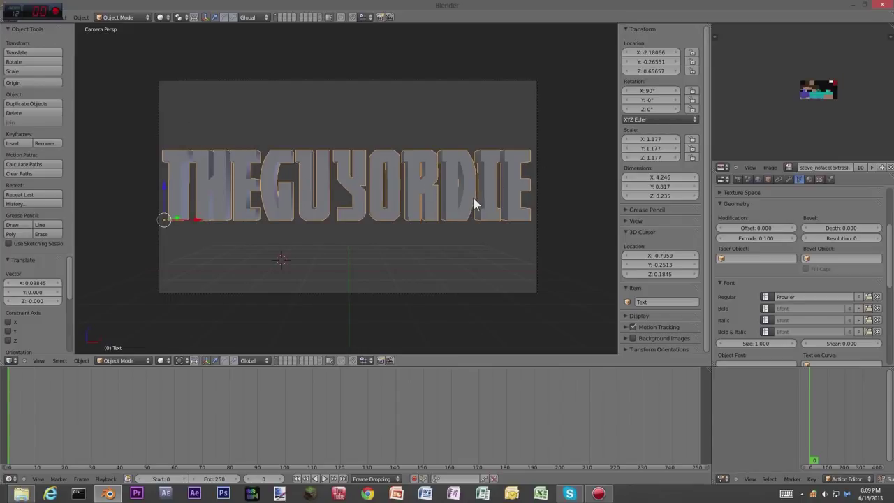
key(s)
click(424, 216)
key(g)
click(423, 218)
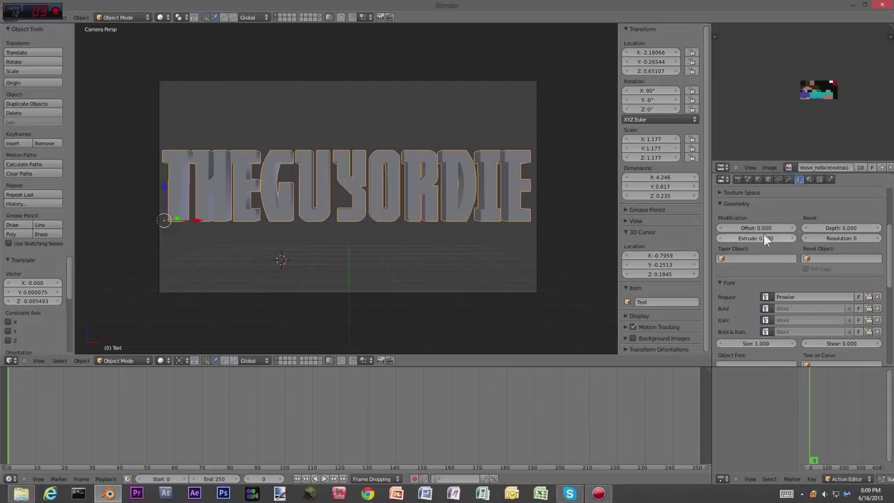
Give the text a bevel depth of about 0.0152 and nudge it about 0.011 along X to recentre it in the frame
drag(820, 227, 791, 263)
drag(766, 263, 643, 251)
drag(831, 230, 835, 234)
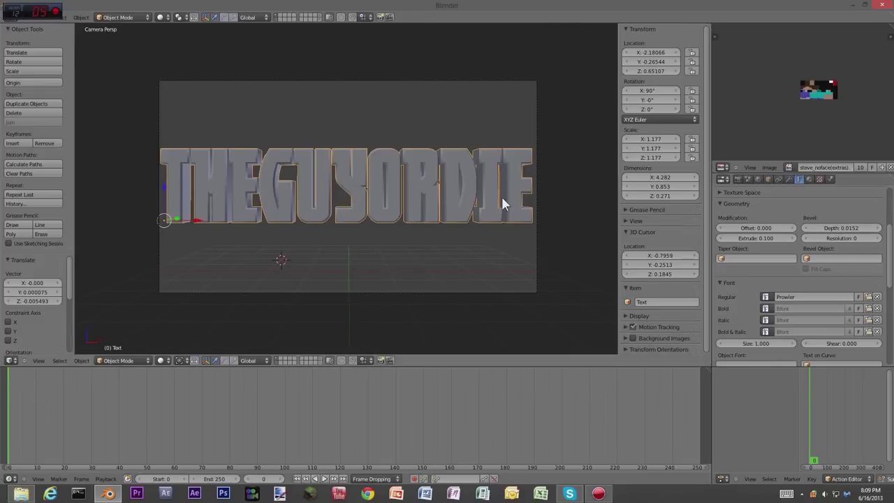
key(g)
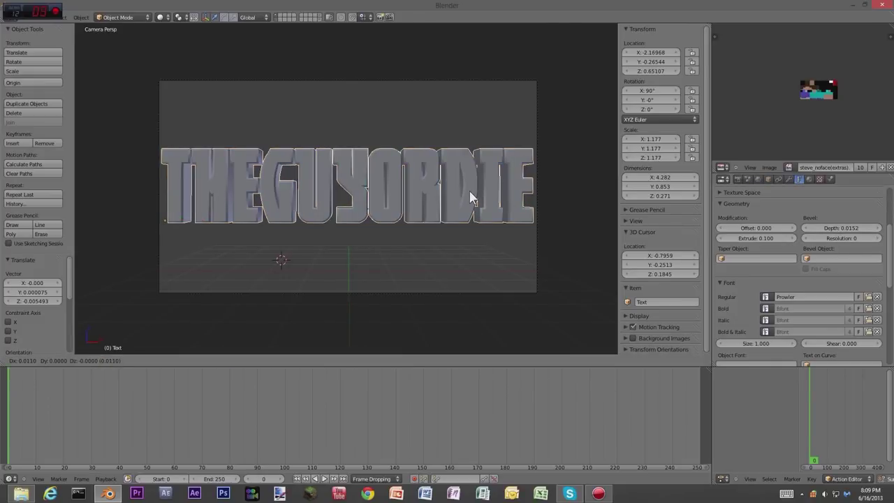
click(470, 197)
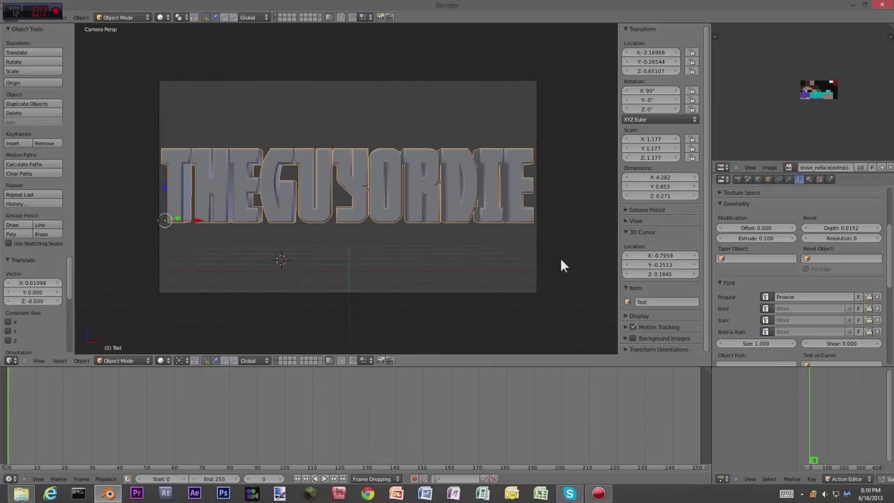
Add a new material to the text and give it a bright blue diffuse colour
click(810, 178)
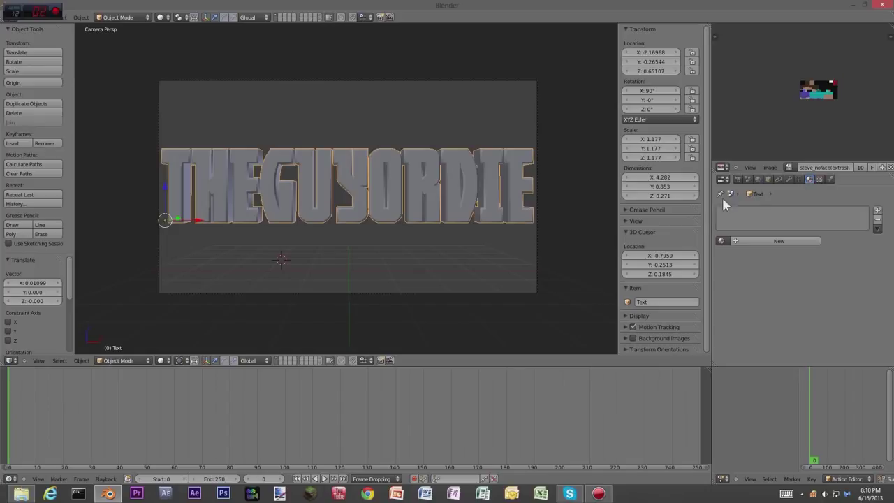
click(781, 241)
scroll(784, 246, down, 3)
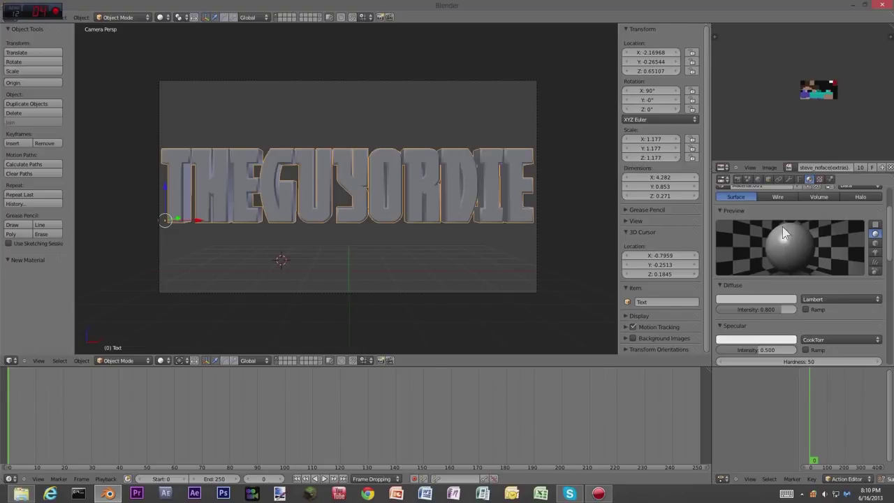
scroll(797, 259, down, 2)
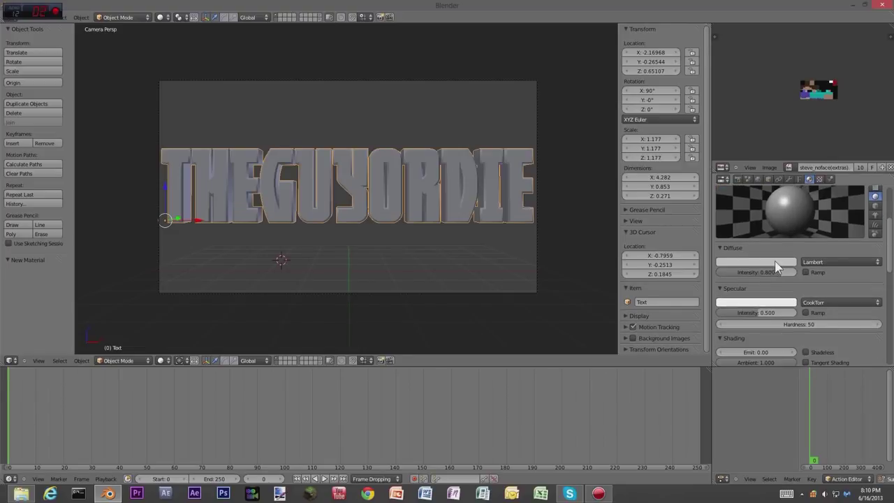
click(738, 263)
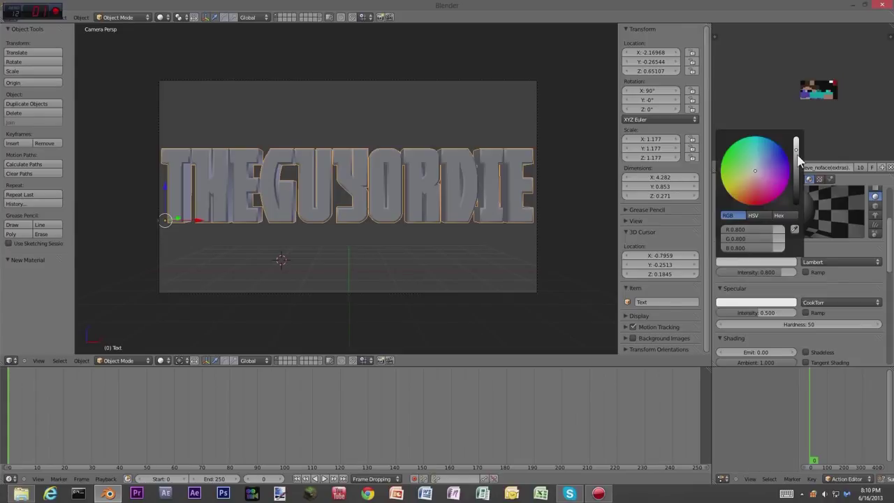
mouse_move(796, 149)
mouse_down()
mouse_move(797, 134)
mouse_move(795, 216)
mouse_move(794, 130)
mouse_move(797, 220)
mouse_move(797, 134)
mouse_up()
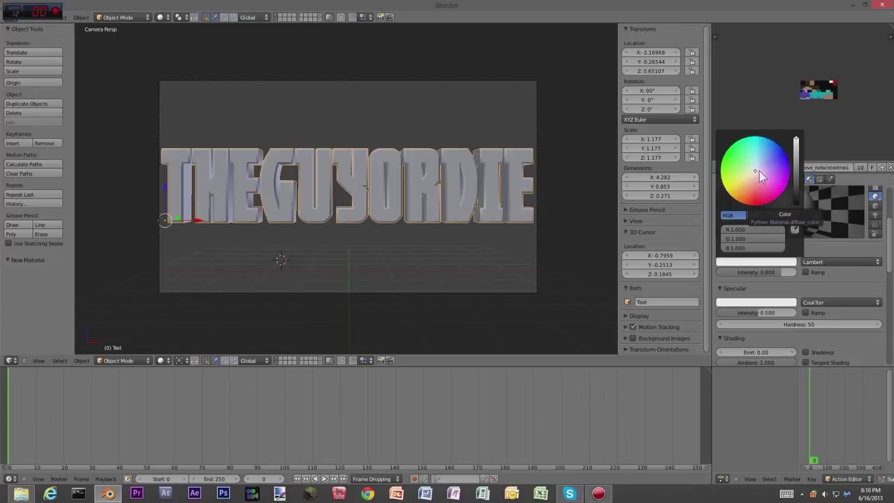
drag(757, 172, 795, 131)
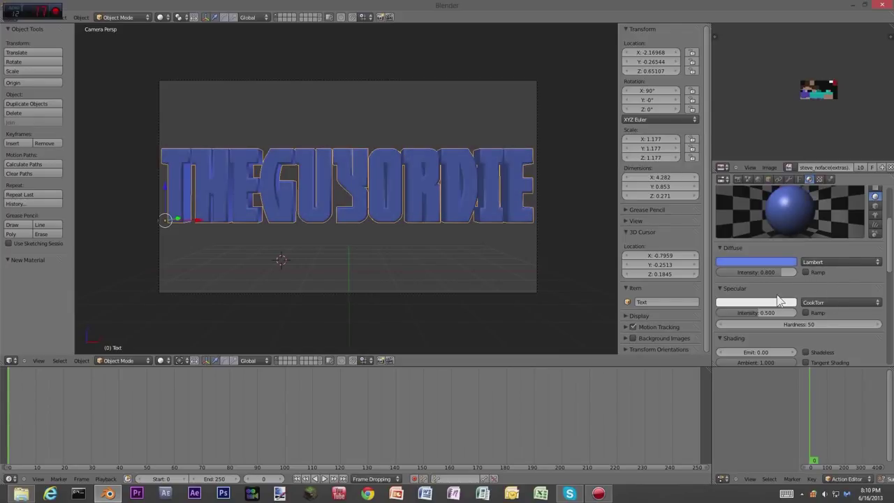
Set the blue material's specular intensity to 1.000 and its diffuse intensity to about 0.994
click(724, 288)
click(725, 290)
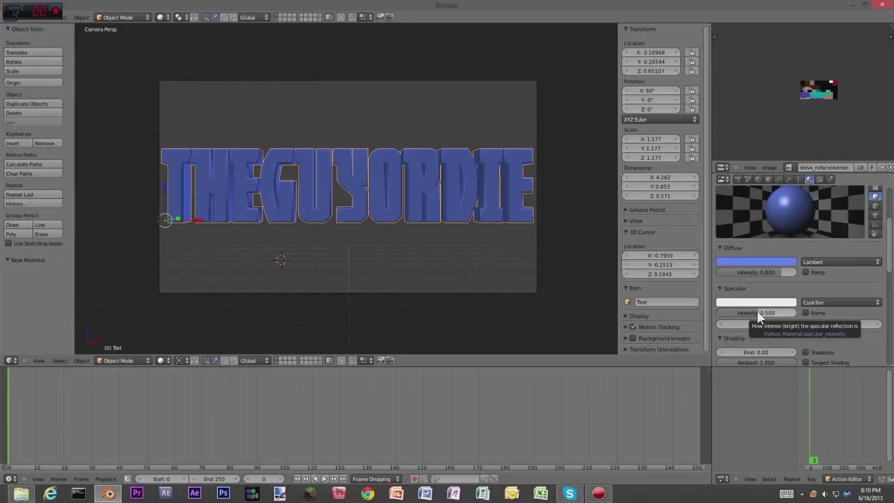
drag(753, 313, 804, 318)
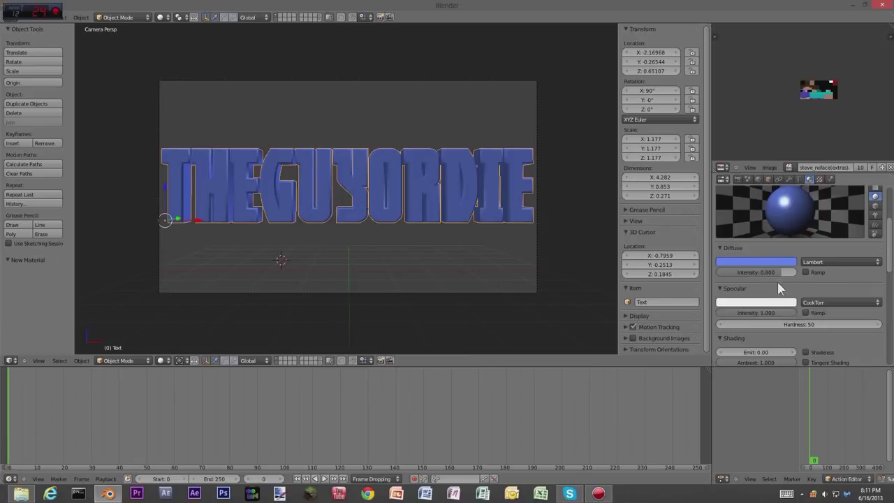
mouse_move(778, 271)
mouse_down()
mouse_move(801, 268)
mouse_move(754, 273)
mouse_move(795, 272)
mouse_up()
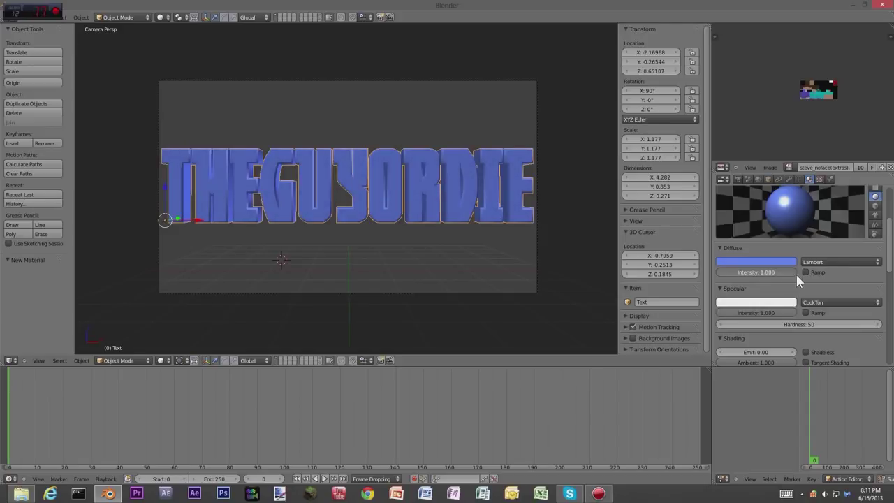
drag(794, 274, 793, 274)
Change the material's specular colour to light blue, about R 0.388, G 0.832, B 1.000
click(776, 304)
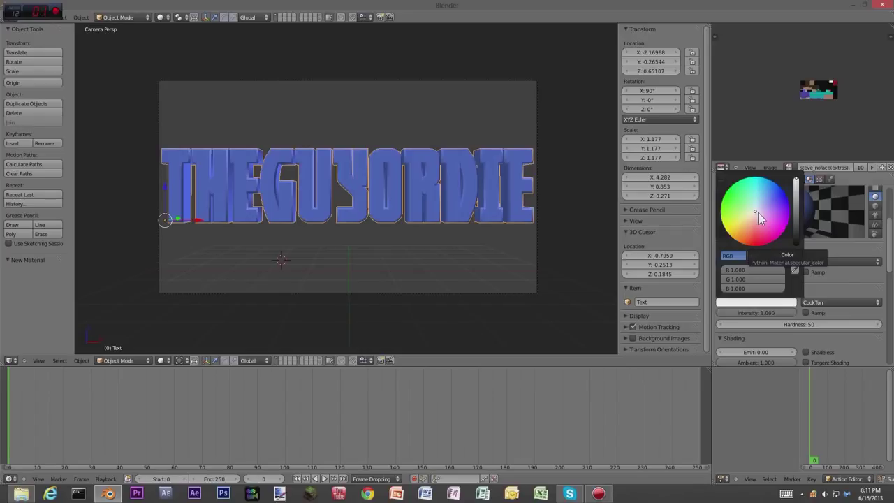
drag(758, 213, 760, 190)
click(788, 309)
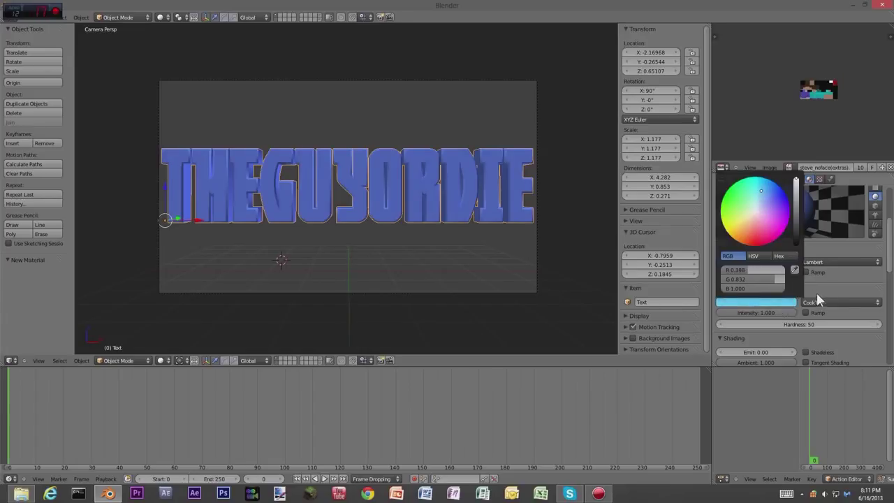
scroll(836, 284, up, 5)
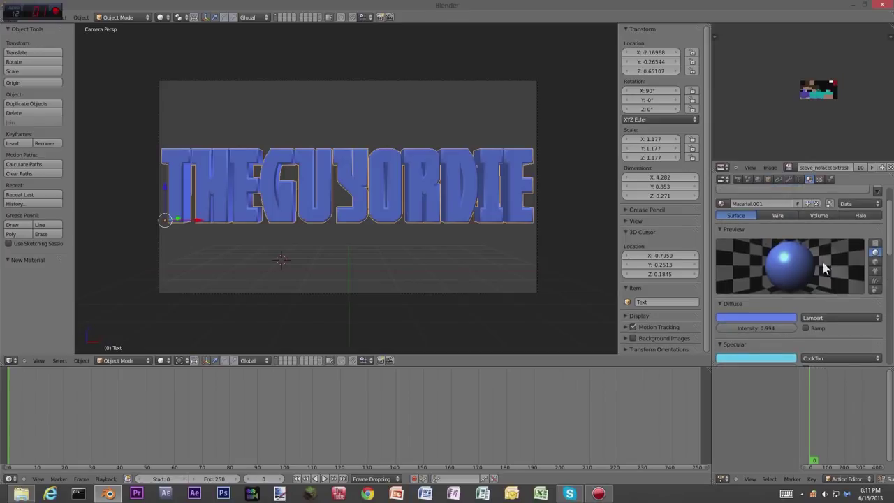
In the World settings, set the horizon colour to black (R, G and B 0.000)
click(799, 179)
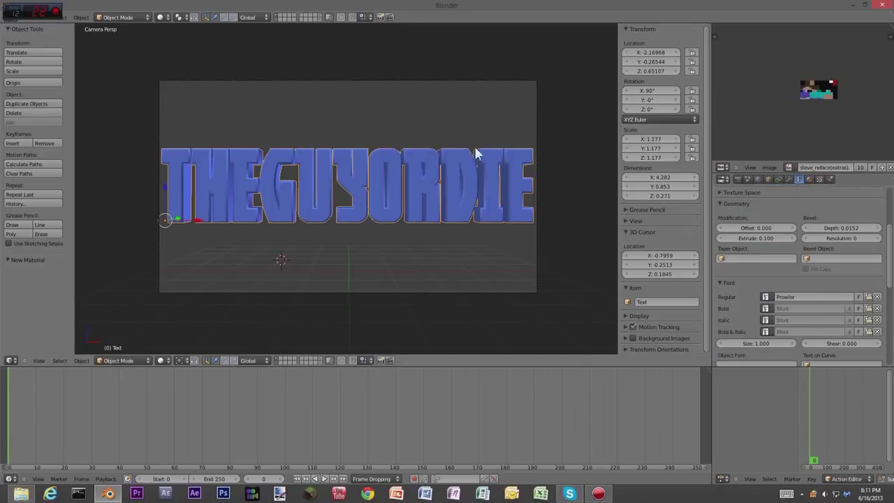
click(758, 179)
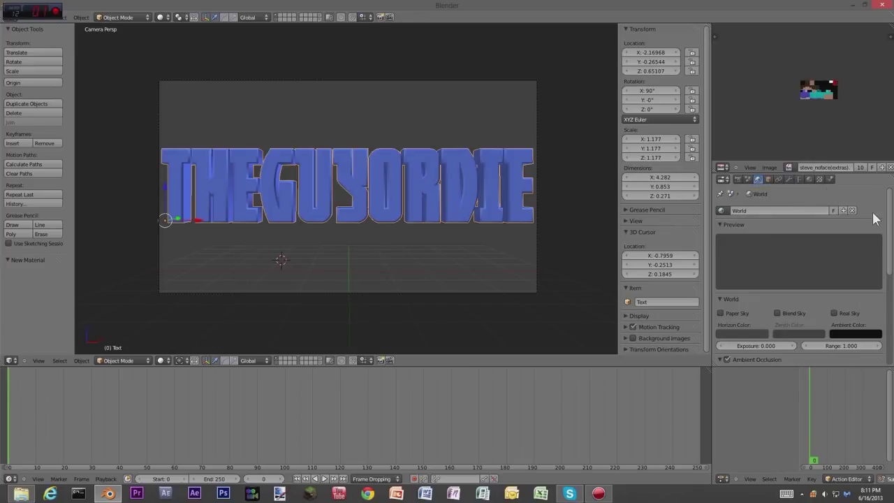
mouse_move(889, 213)
mouse_down()
mouse_move(889, 231)
mouse_move(889, 223)
mouse_up()
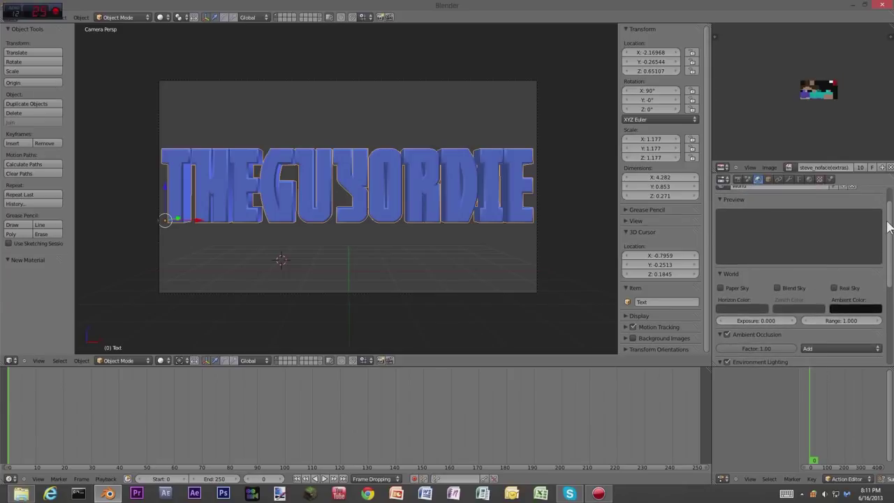
click(741, 308)
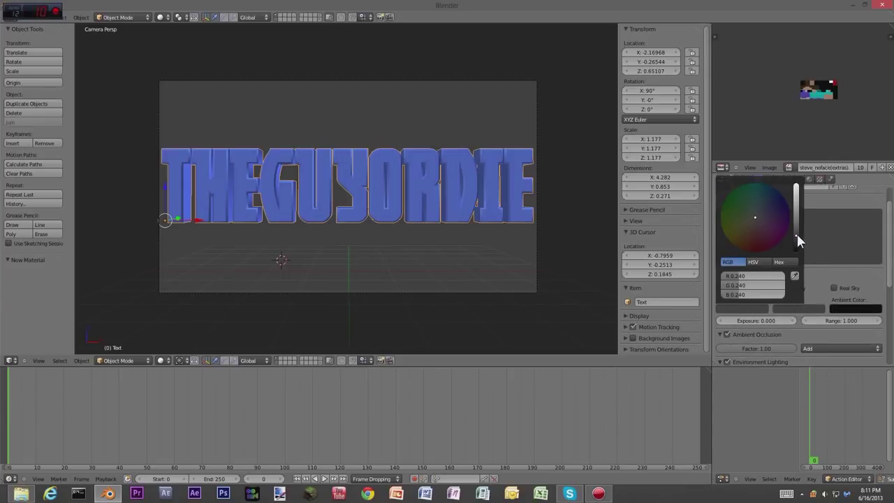
drag(796, 233, 796, 252)
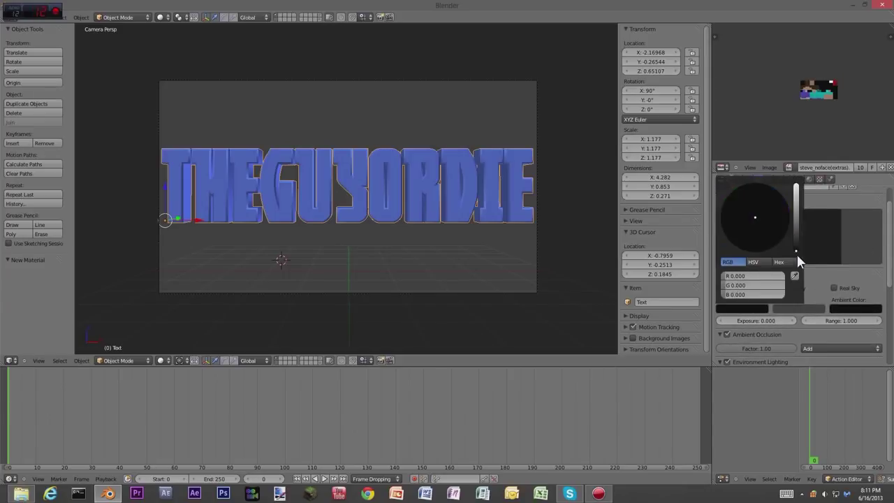
click(831, 271)
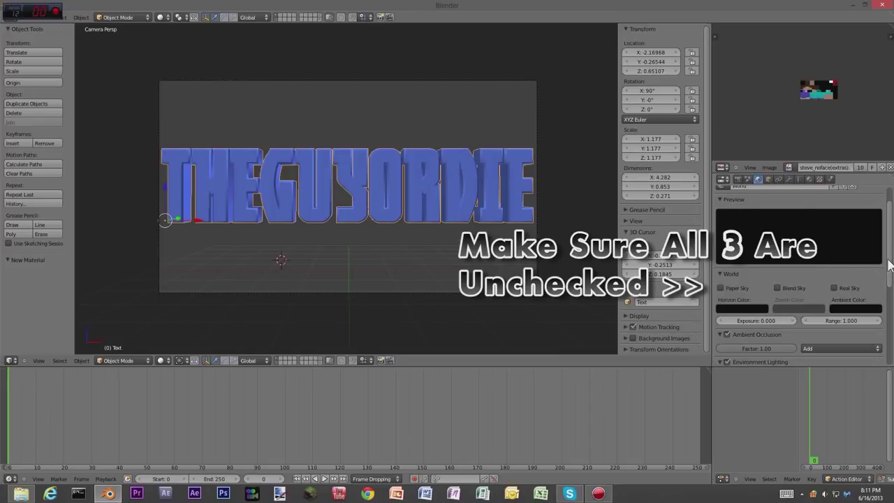
Review the World lighting and Gather settings, deselect the text, and render the current frame to inspect the image
drag(889, 264, 888, 317)
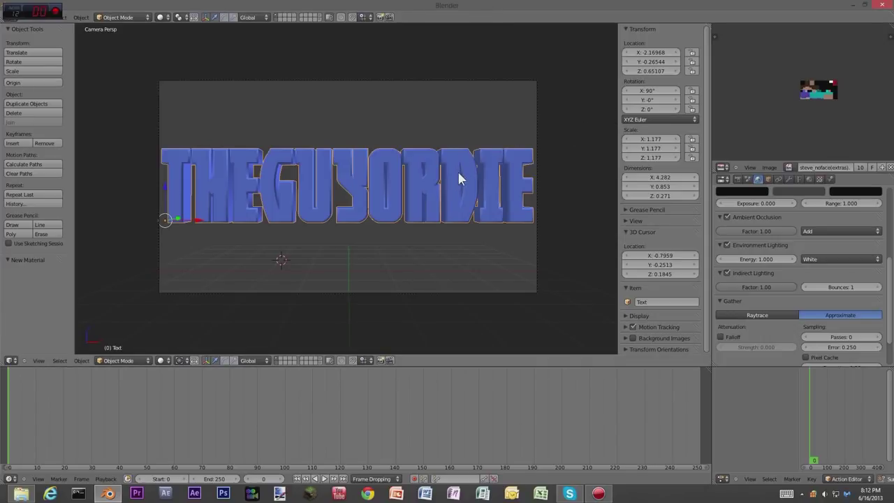
key(a)
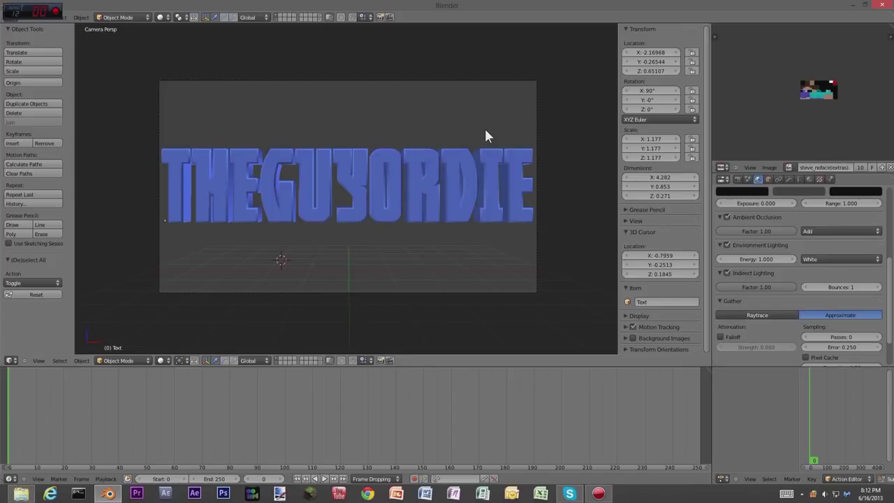
key(F12)
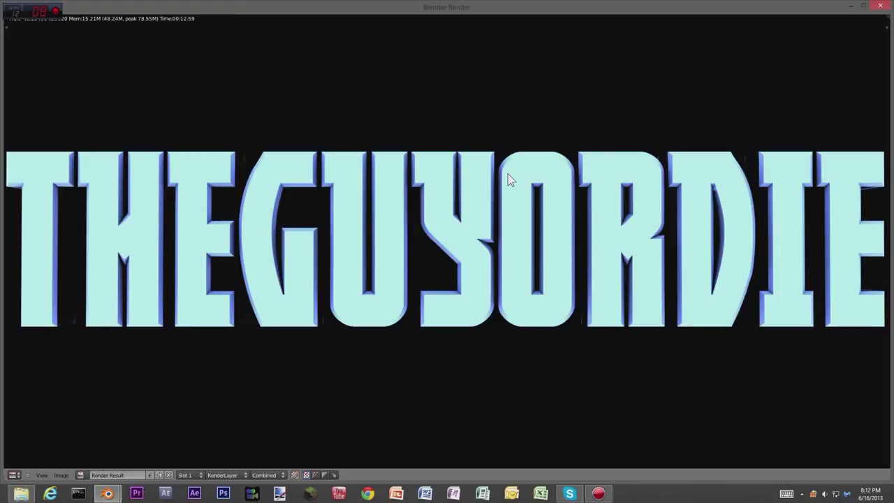
scroll(510, 178, down, 1)
scroll(575, 207, up, 1)
middle_drag(449, 217, 445, 235)
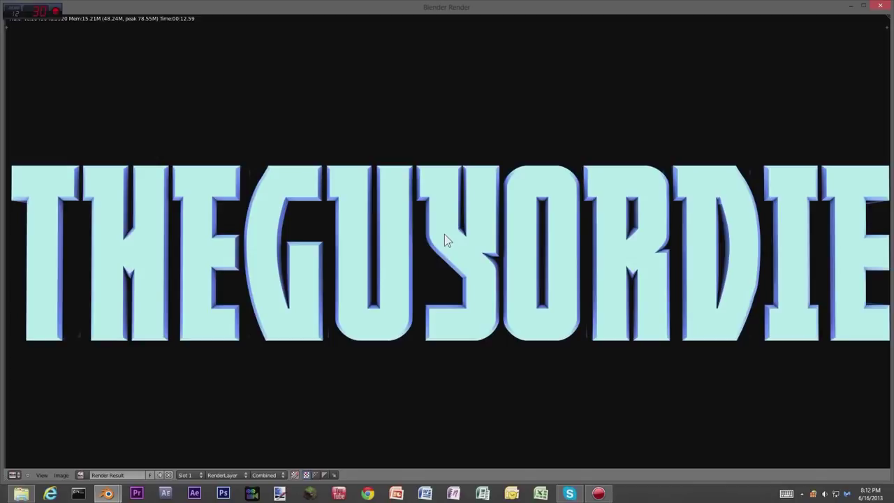
Leave the render view and examine the scene's render dimensions, frame range, frame rate and aspect ratio settings
key(Escape)
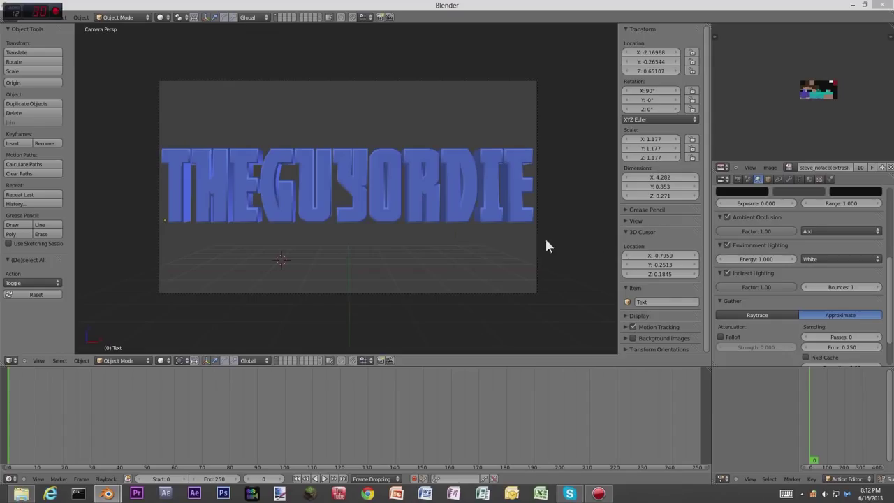
click(736, 180)
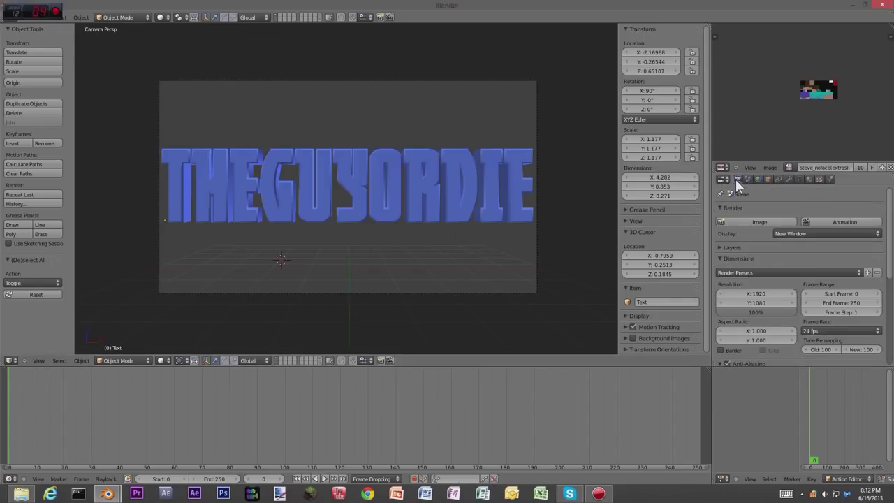
mouse_move(889, 205)
mouse_down()
mouse_move(884, 224)
mouse_move(882, 192)
mouse_move(884, 218)
mouse_up()
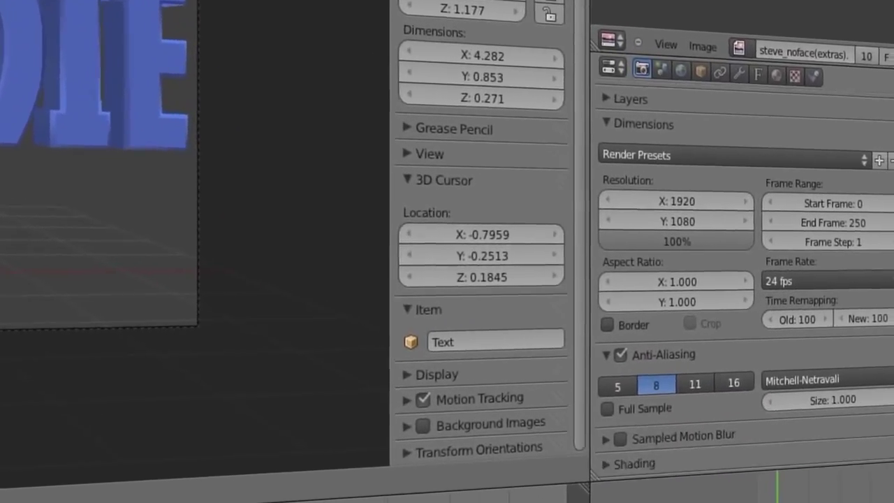
drag(893, 155, 869, 189)
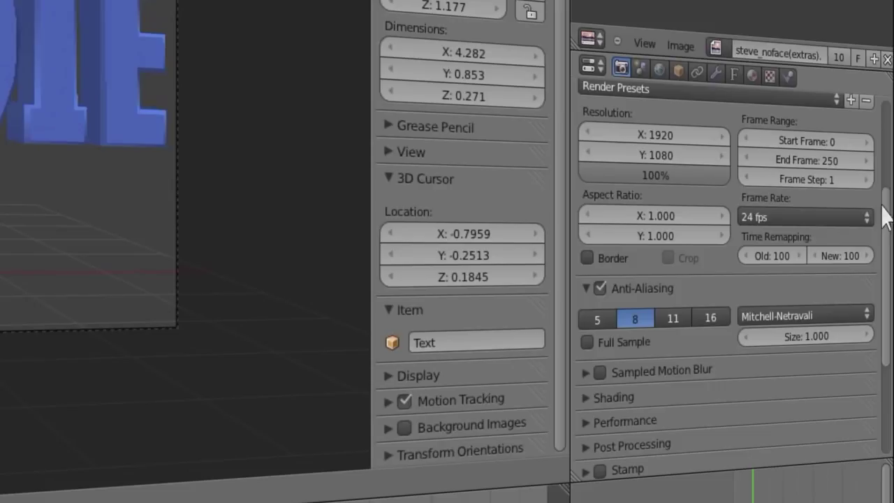
drag(885, 227, 884, 257)
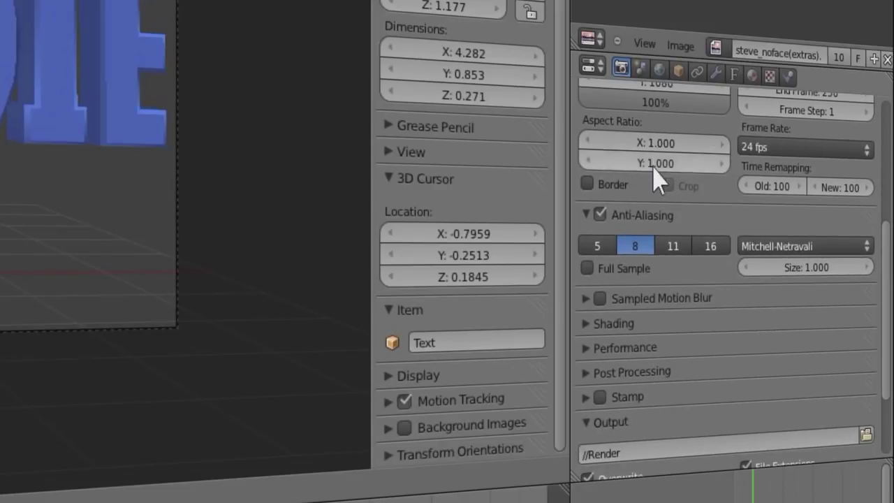
drag(884, 259, 880, 226)
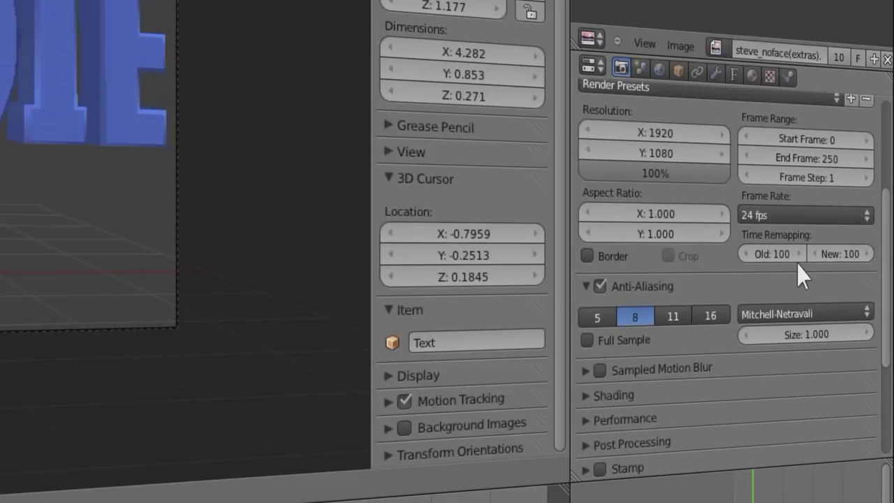
drag(660, 180, 883, 248)
scroll(884, 193, down, 5)
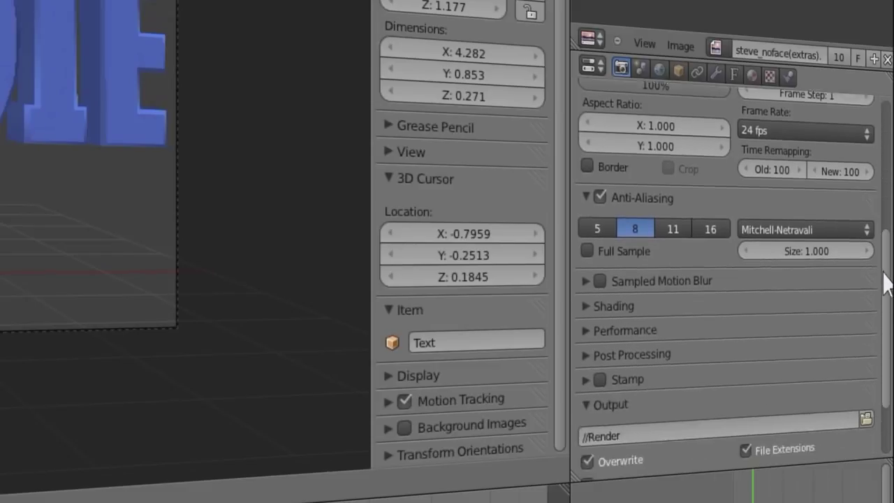
mouse_move(882, 296)
mouse_down()
mouse_move(878, 266)
mouse_move(872, 319)
mouse_move(873, 311)
mouse_up()
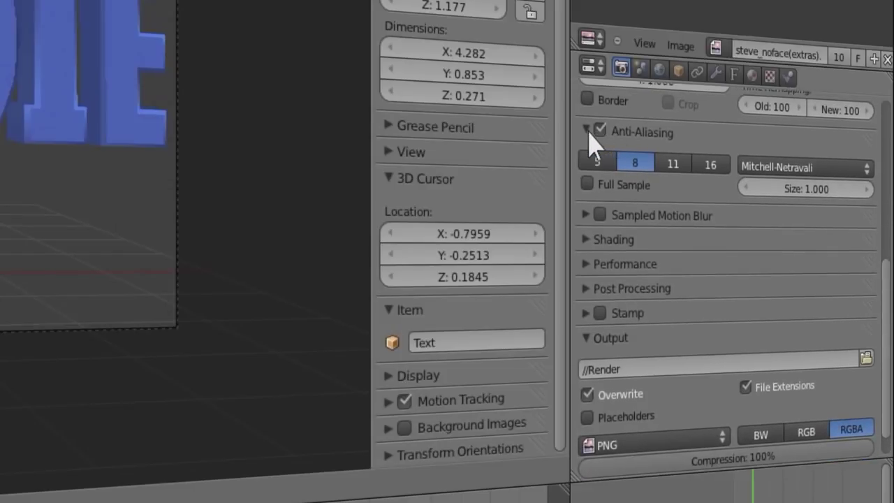
Examine the render's anti-aliasing options and the Output section with its path and file format
click(635, 136)
click(637, 137)
click(600, 131)
click(600, 131)
click(760, 171)
scroll(883, 370, down, 2)
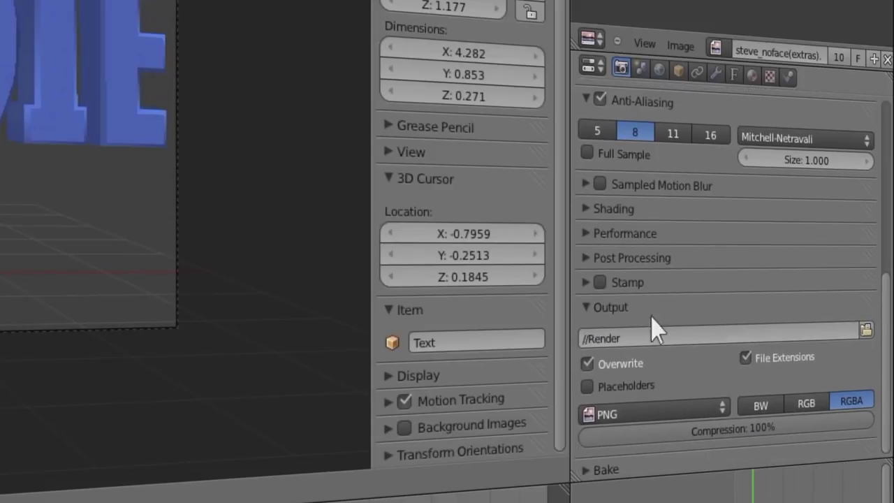
click(599, 313)
click(599, 312)
click(600, 314)
click(600, 313)
click(600, 315)
click(600, 314)
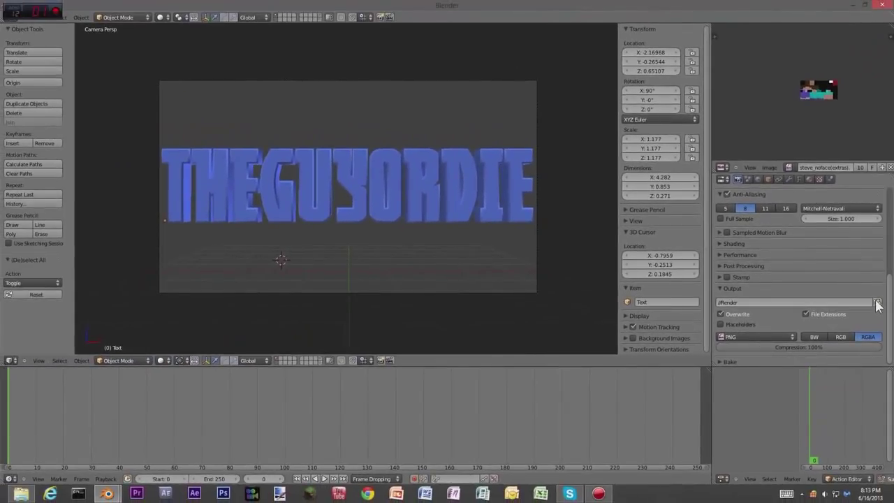
Set the render output path to the Desktop folder with the file name LOGO
click(877, 305)
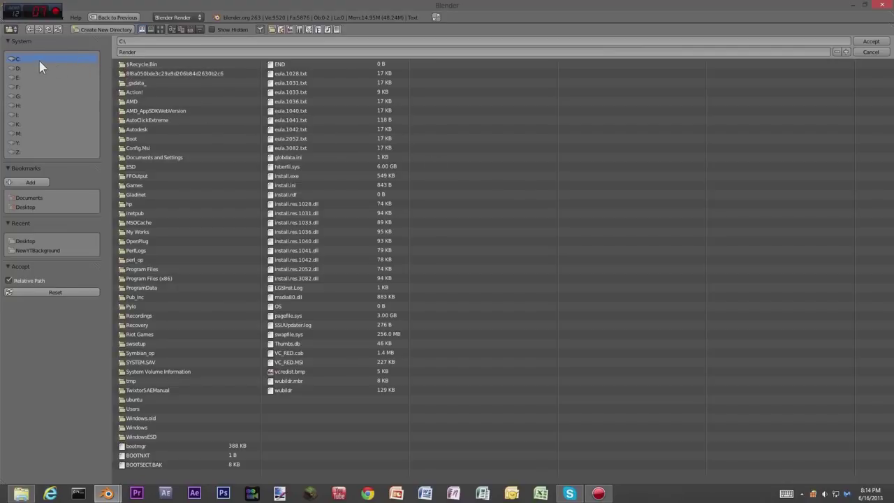
click(28, 207)
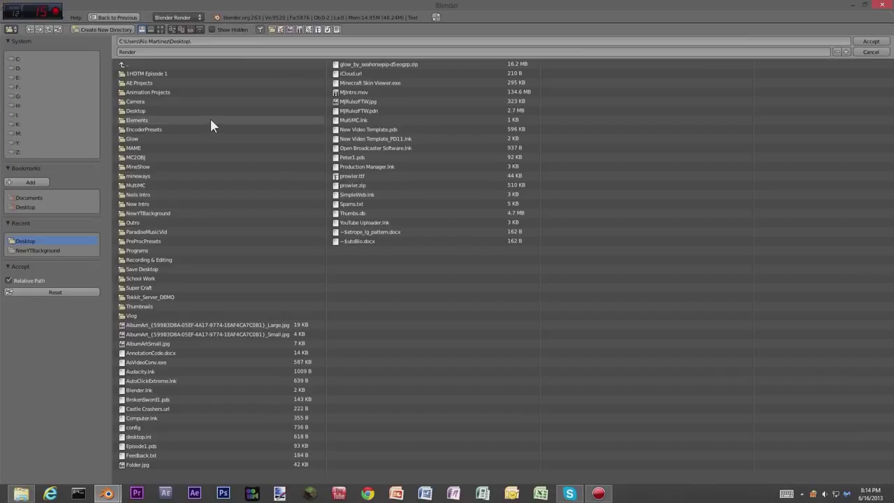
click(148, 52)
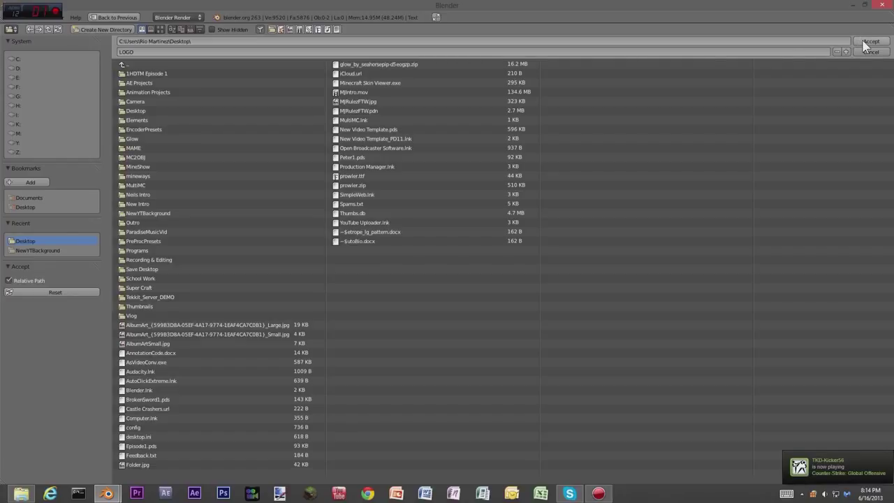
click(866, 42)
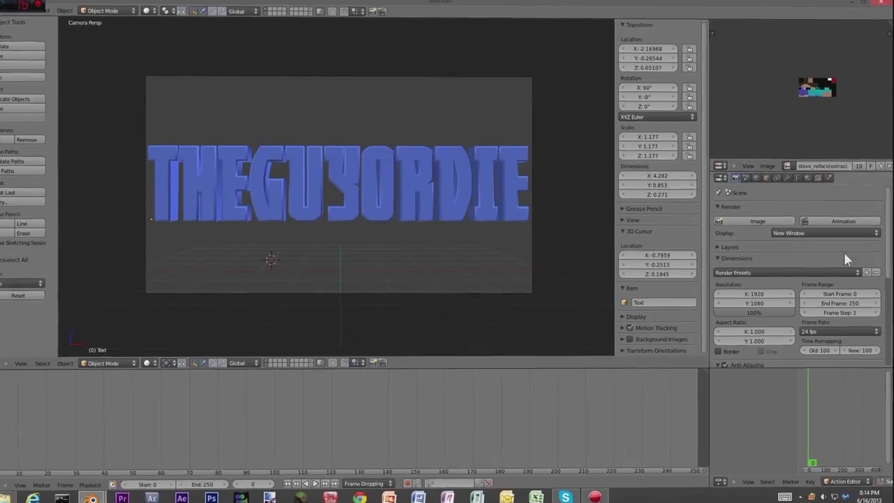
Set the render output format to PNG with RGBA colour
scroll(873, 391, down, 8)
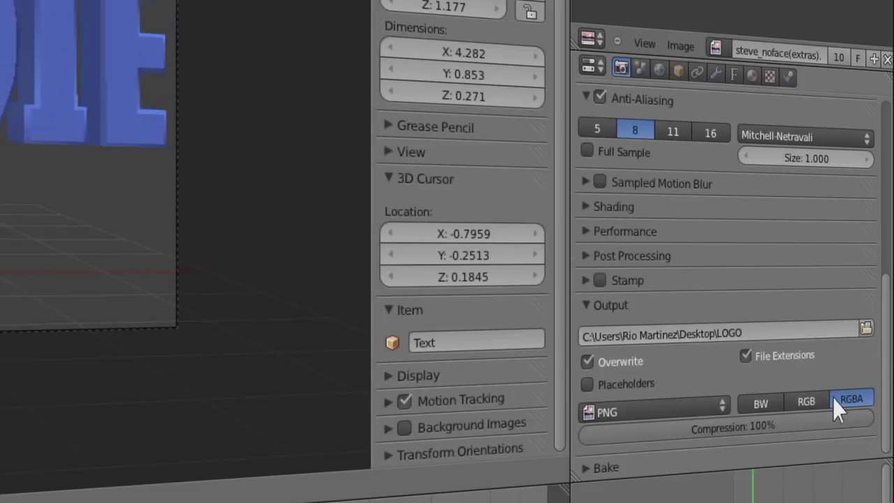
click(701, 413)
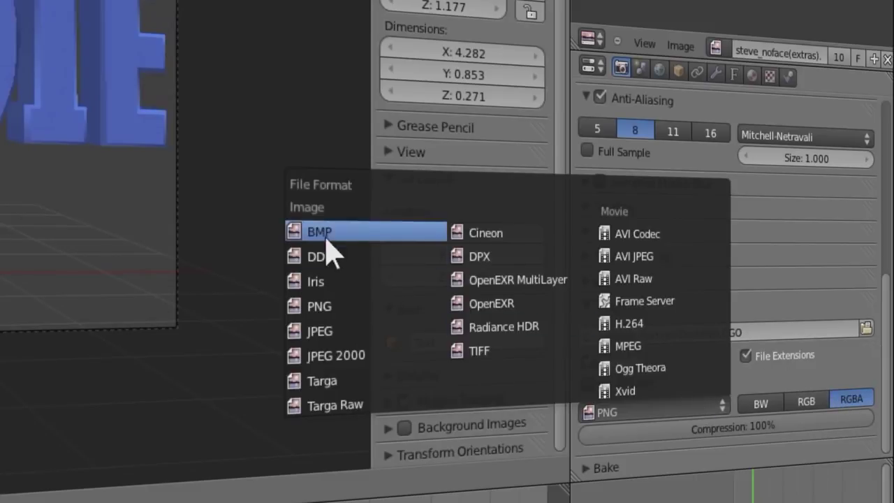
click(347, 311)
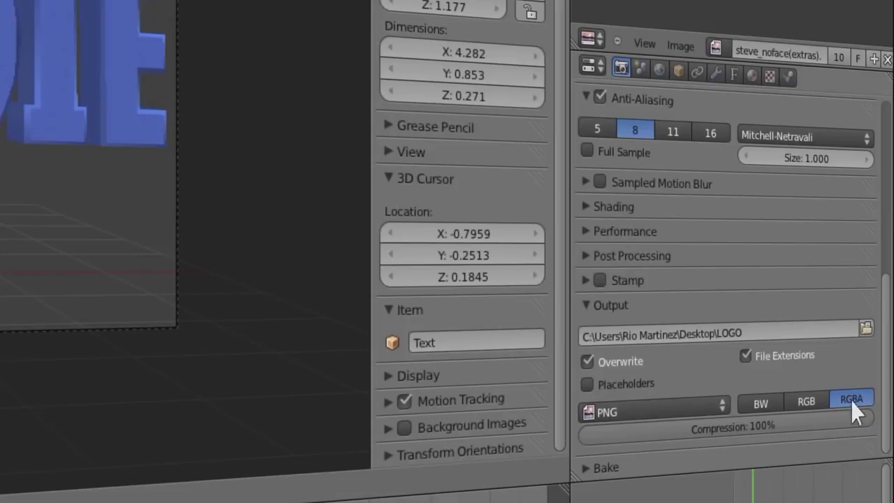
click(805, 405)
click(761, 405)
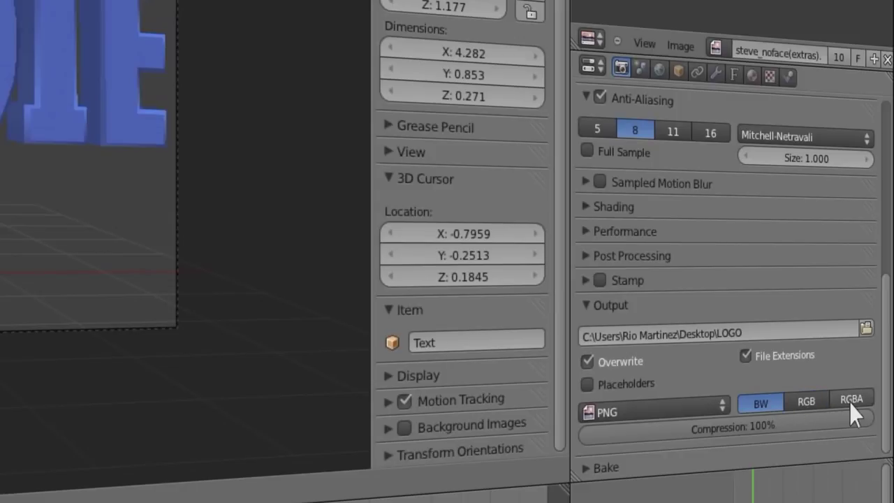
click(852, 403)
drag(870, 427, 892, 457)
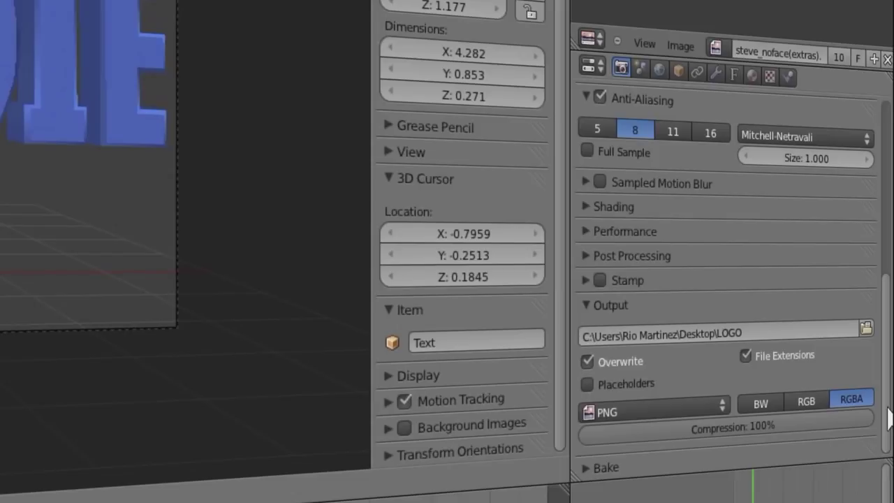
Render the current frame and inspect the letters up close from the first T to the final E
scroll(883, 417, up, 10)
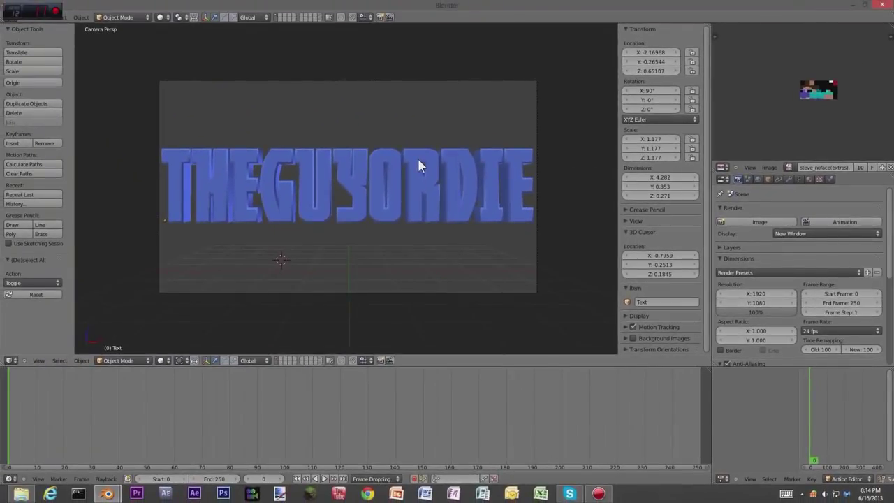
key(F12)
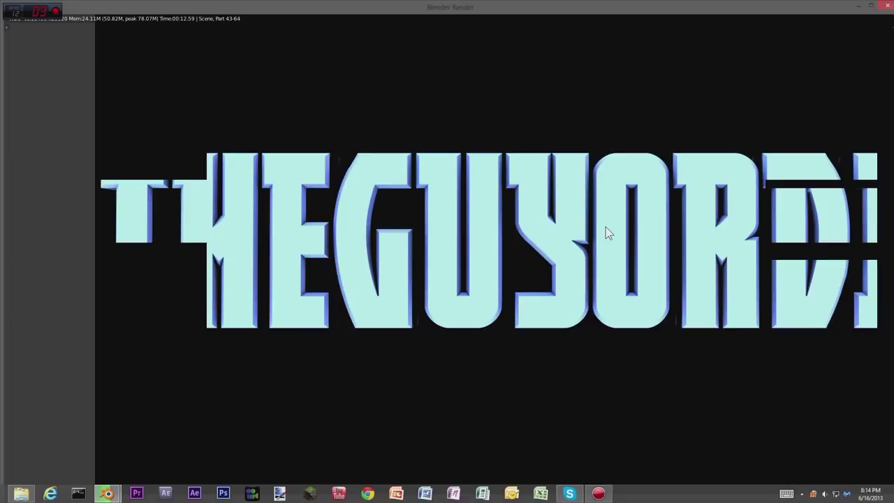
middle_drag(440, 237, 374, 280)
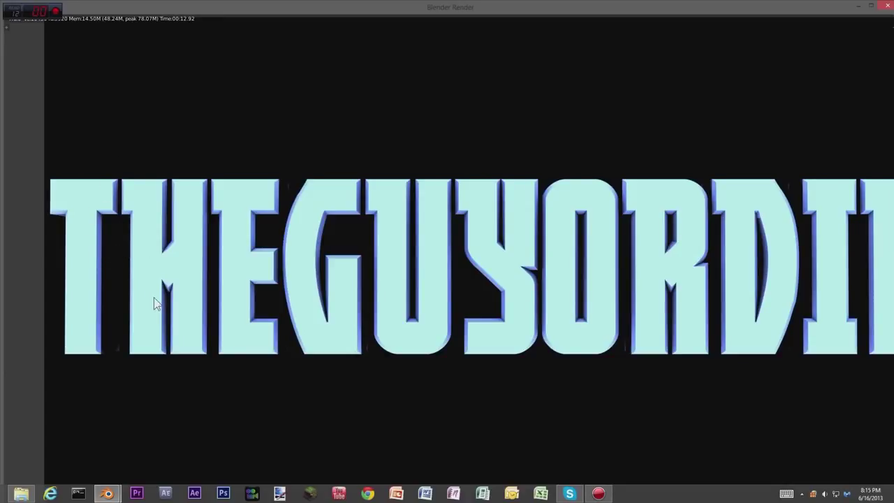
middle_drag(155, 301, 184, 253)
scroll(134, 306, up, 3)
middle_drag(136, 303, 602, 330)
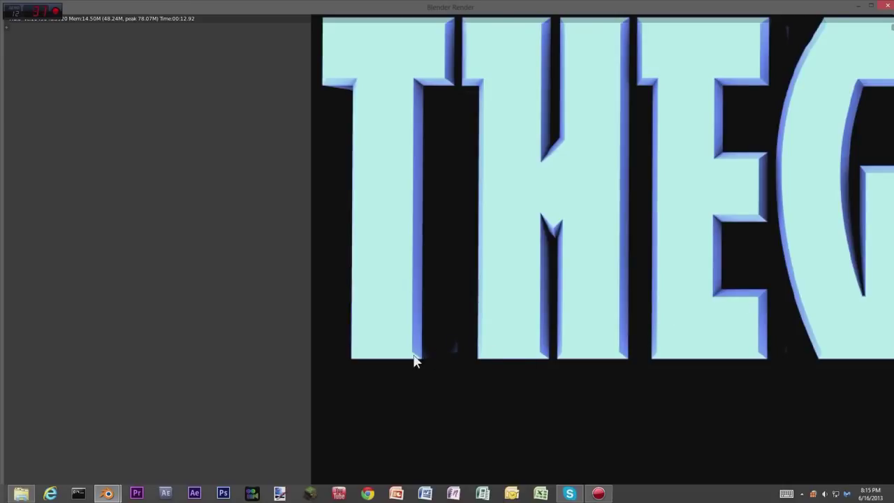
scroll(491, 296, down, 4)
scroll(629, 276, up, 1)
middle_drag(698, 264, 335, 273)
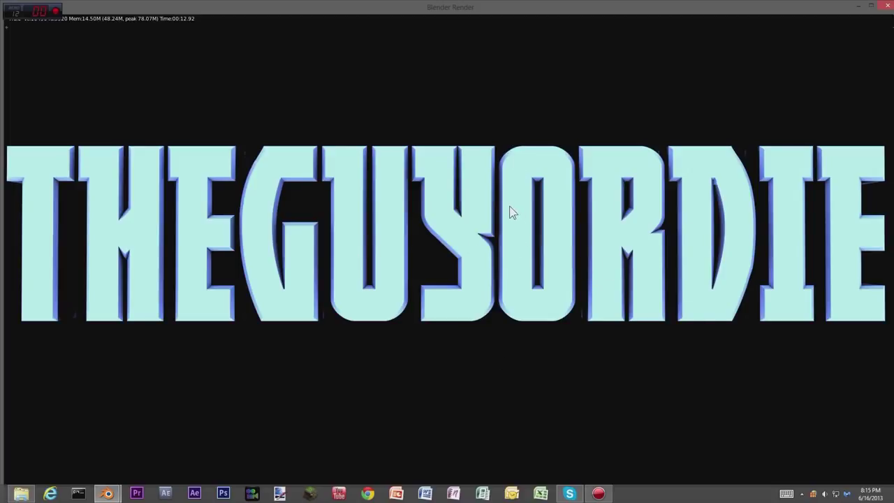
Close the render view, move the render and main windows apart, and maximise the main window again
key(Escape)
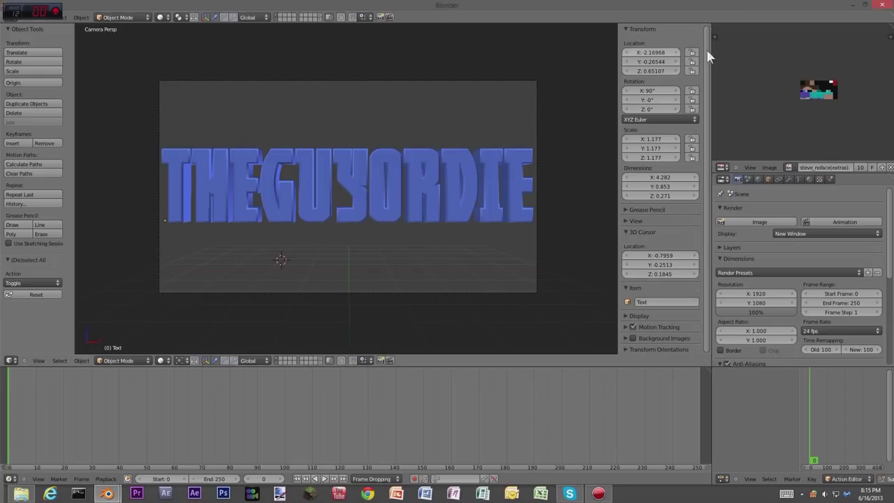
drag(430, 8, 482, 197)
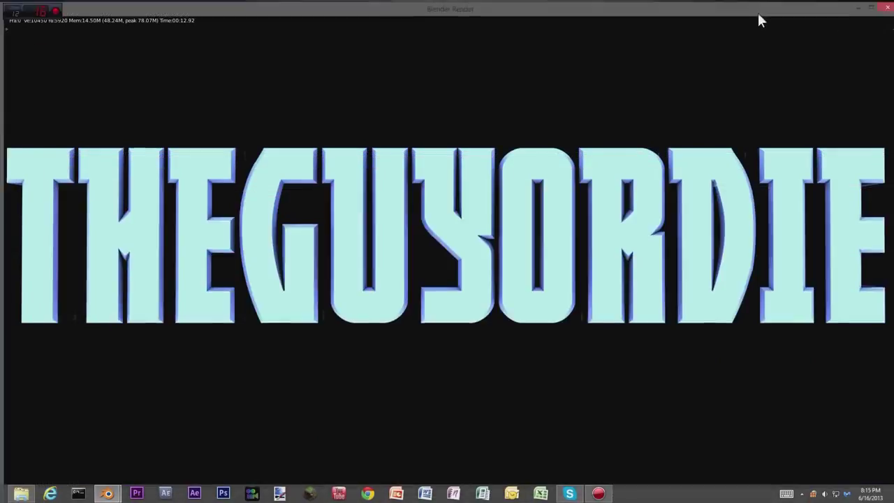
drag(758, 13, 857, 222)
drag(180, 187, 339, 342)
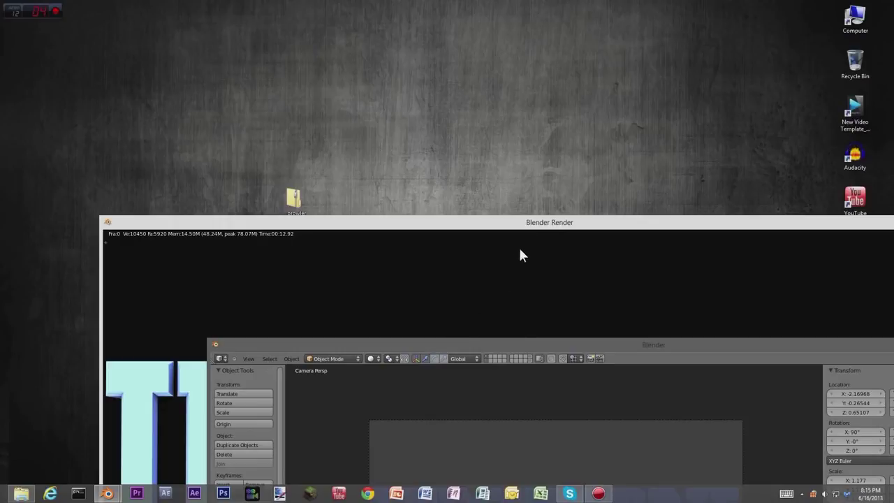
drag(560, 351, 534, 0)
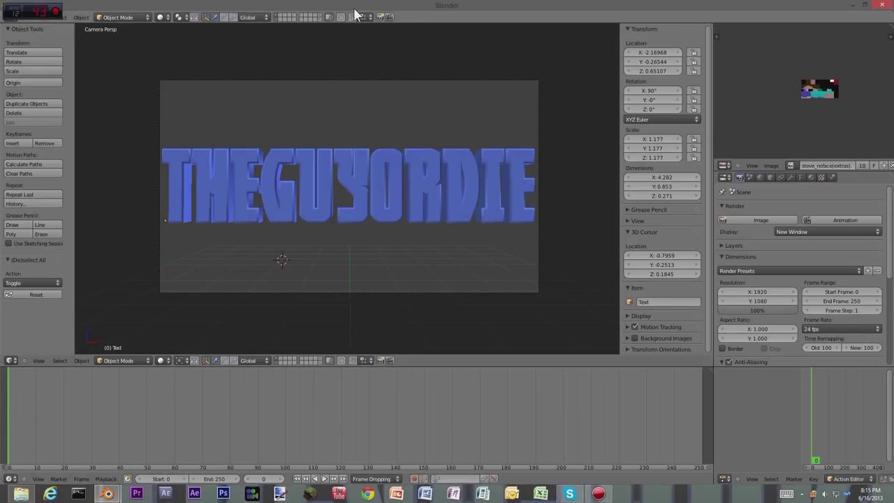
Render the current frame again, maximise the render window and reposition the image in it
key(F12)
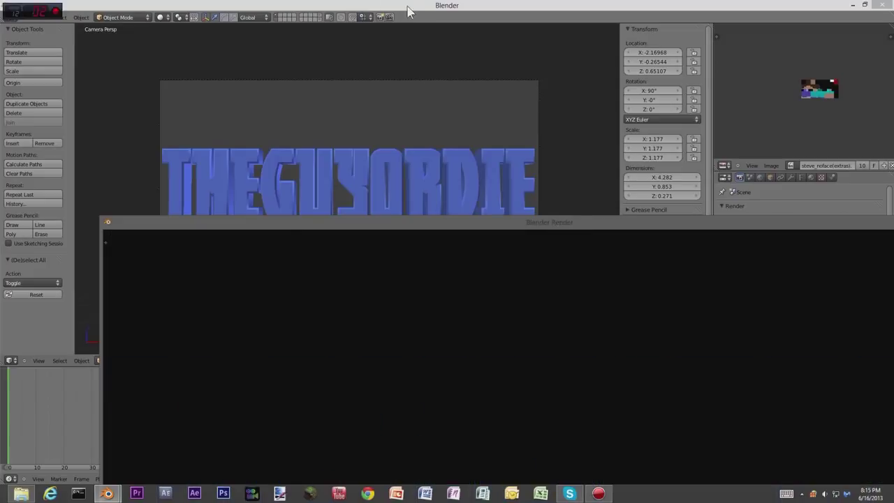
drag(506, 227, 401, 6)
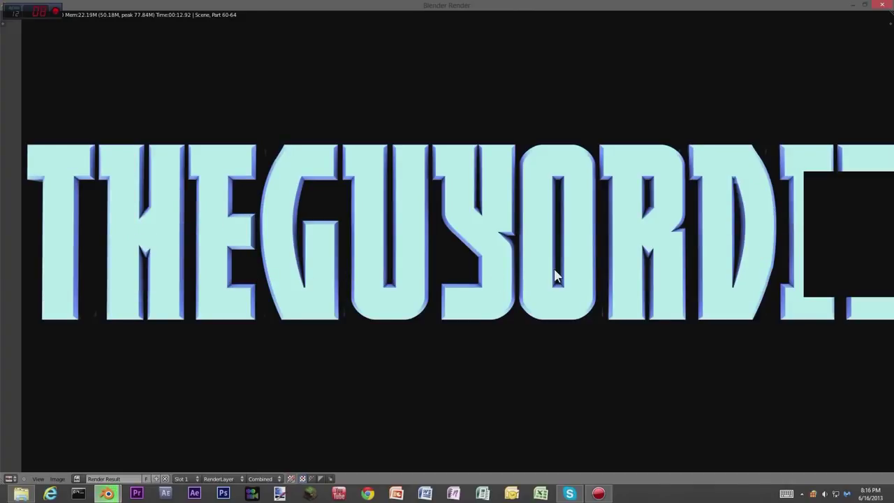
middle_drag(547, 267, 616, 240)
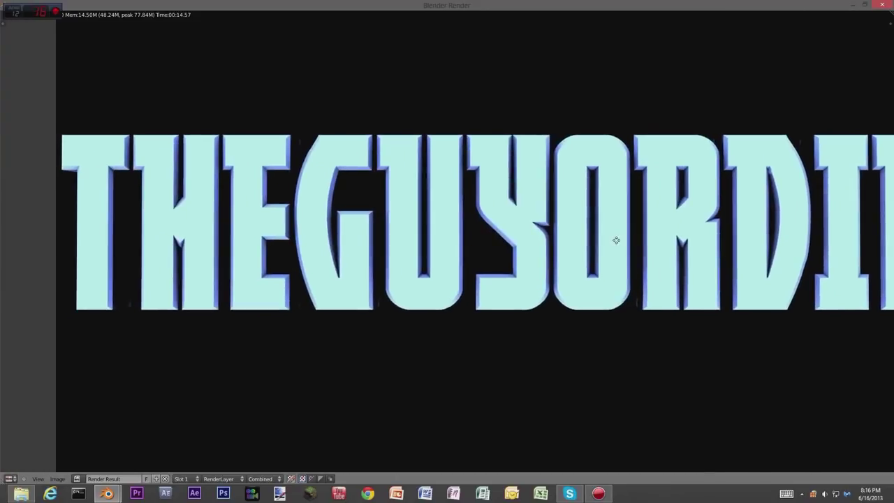
Save the rendered image to the Desktop as a PNG with RGBA colour, replacing the default file name
click(57, 479)
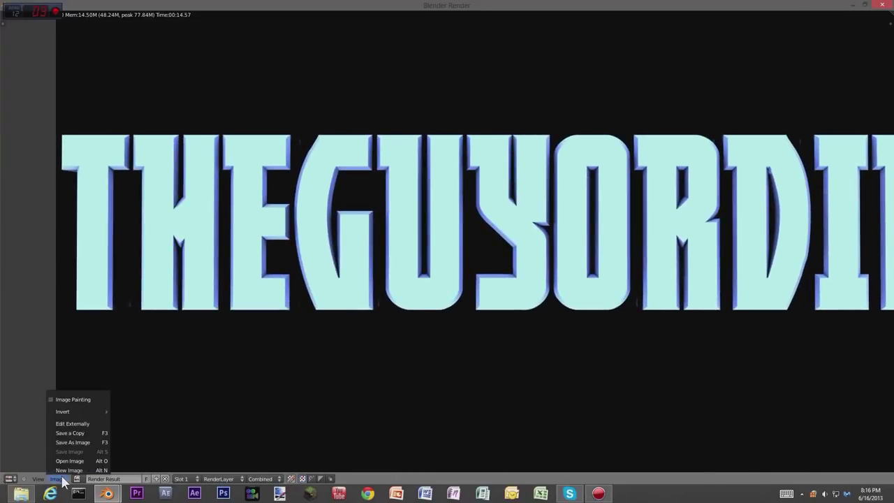
click(70, 443)
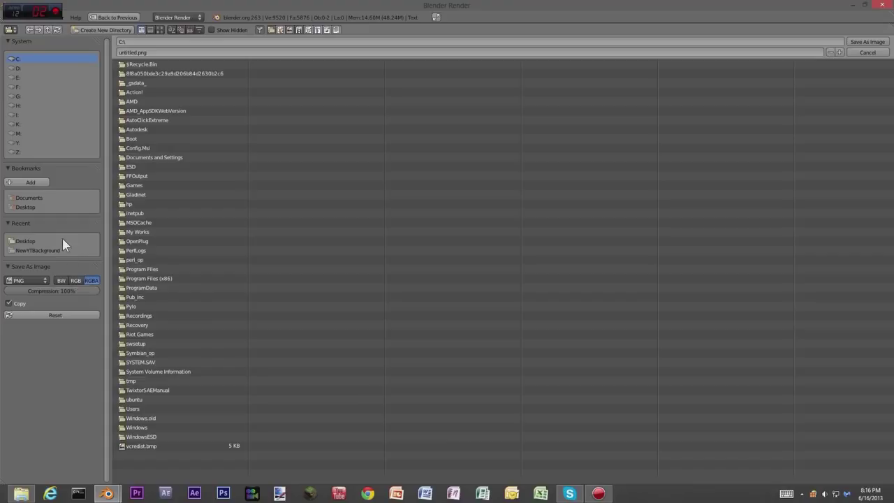
click(25, 206)
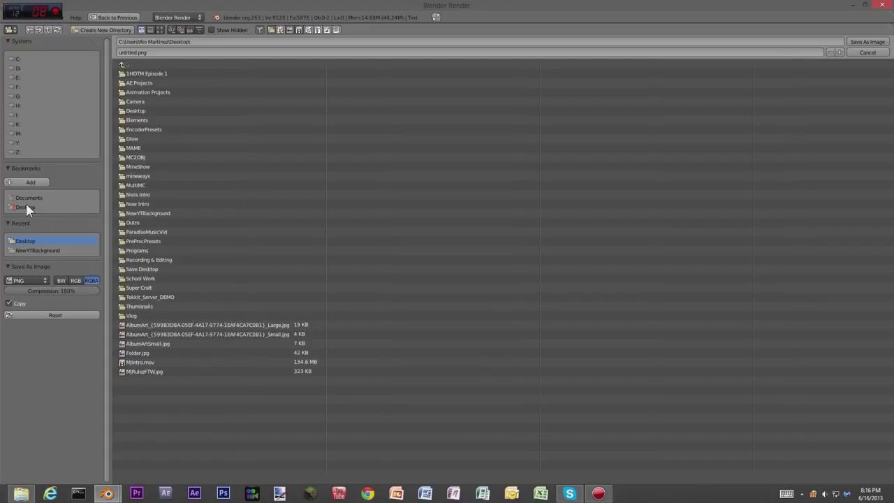
click(130, 54)
key(BackSpace)
click(861, 41)
click(862, 42)
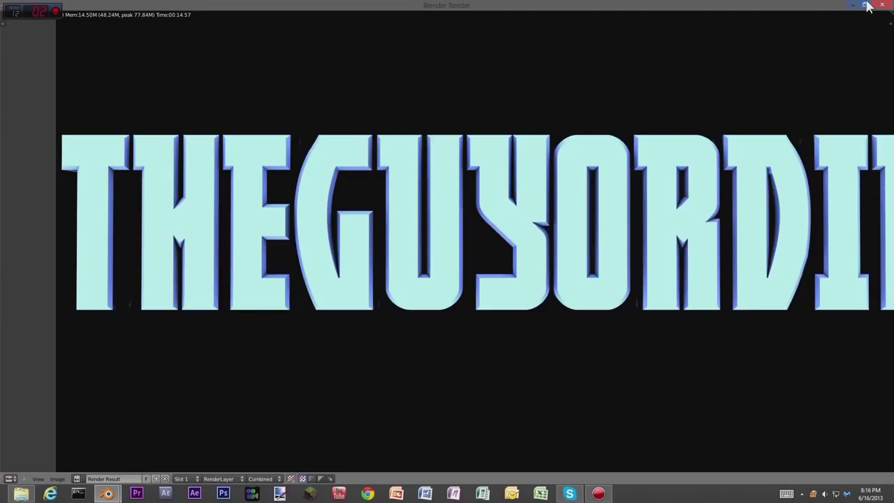
Close the render view and review the text object's shape, geometry and font settings
click(882, 7)
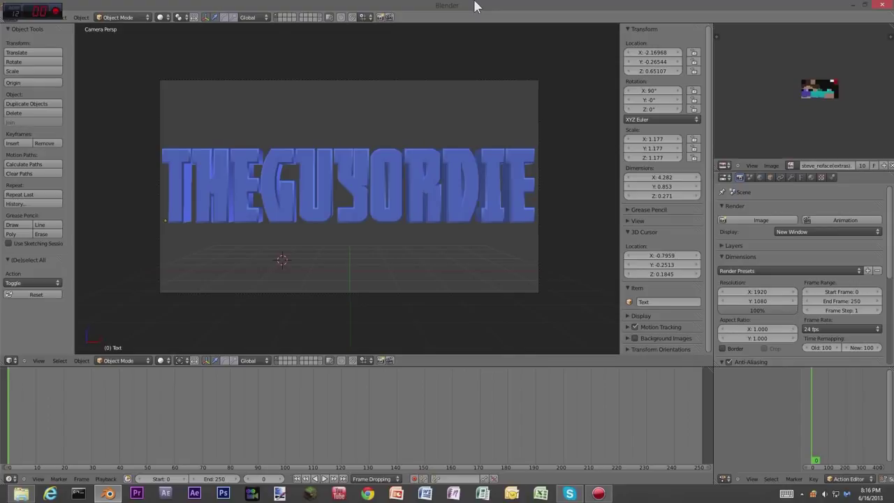
right_click(359, 200)
click(802, 177)
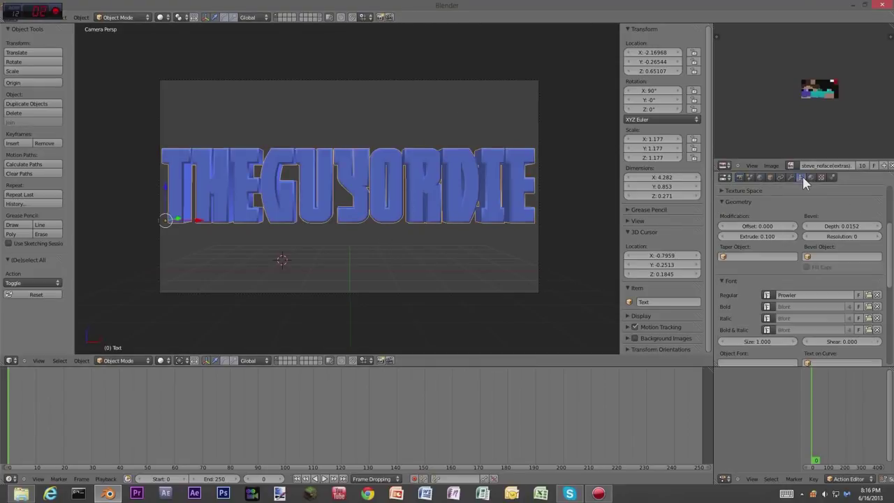
drag(888, 242, 888, 271)
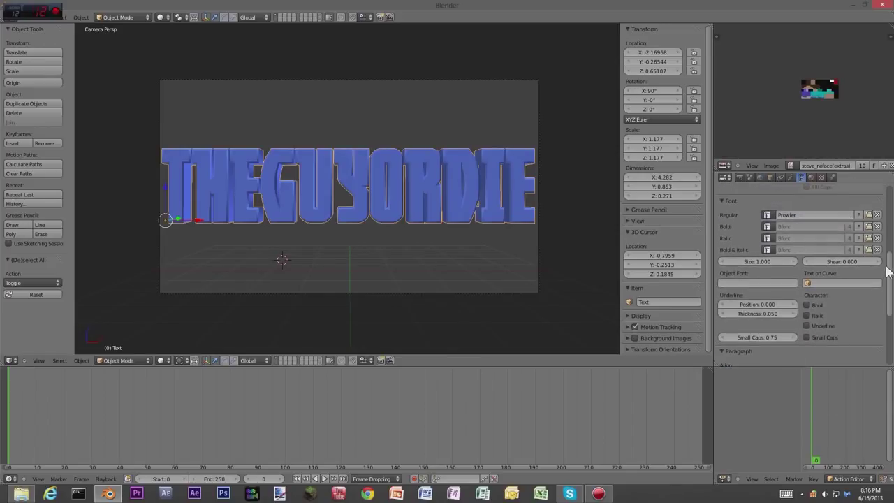
click(869, 216)
click(868, 54)
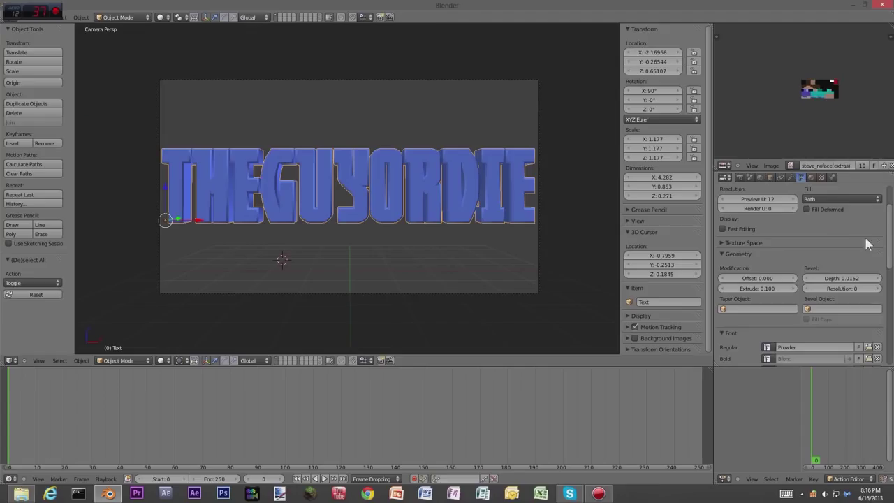
scroll(866, 243, up, 3)
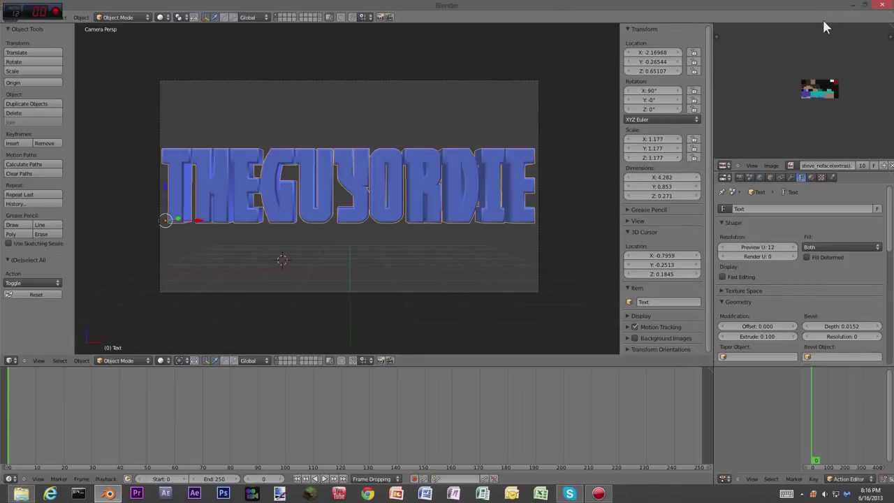
Exit Blender, move the saved Logo image to a free spot on the desktop and open it in Windows Photo Viewer
click(889, 6)
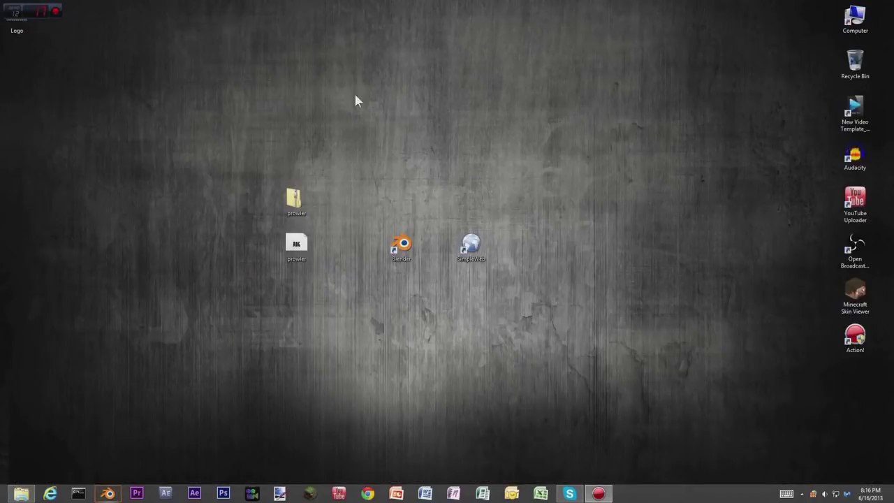
drag(336, 202, 370, 197)
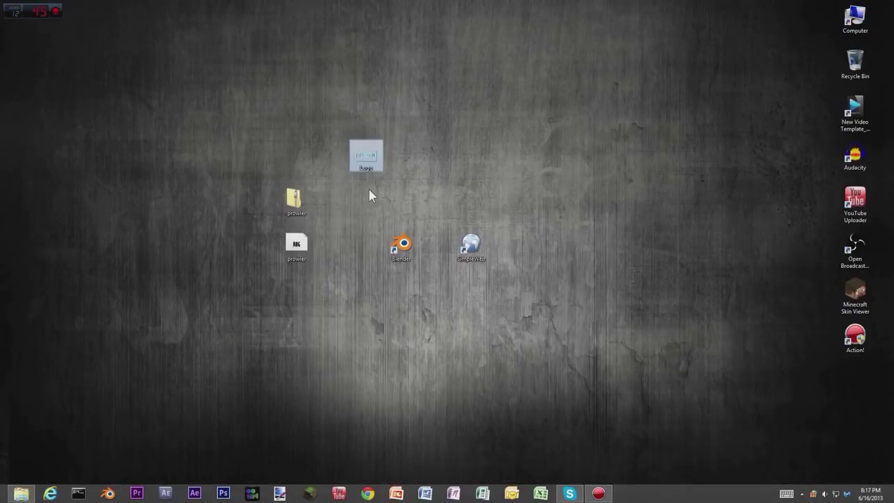
double_click(370, 167)
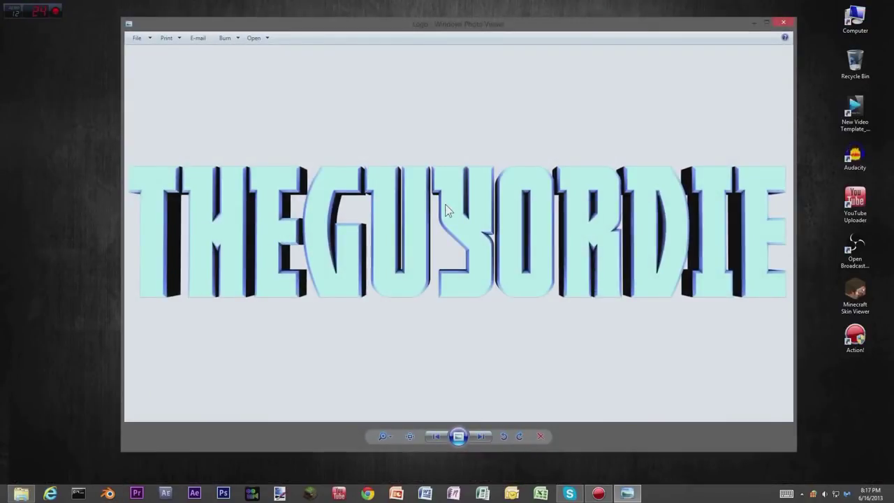
Inspect the Logo image's lettering up close and at full view, and close the image viewer
scroll(491, 224, up, 3)
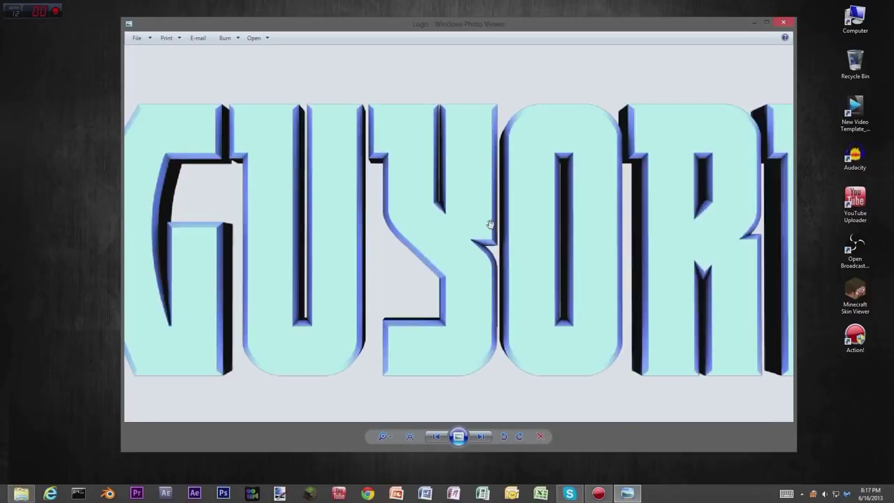
scroll(490, 223, down, 2)
scroll(491, 223, down, 2)
scroll(491, 224, up, 4)
scroll(489, 225, down, 4)
scroll(490, 226, up, 2)
scroll(490, 225, down, 2)
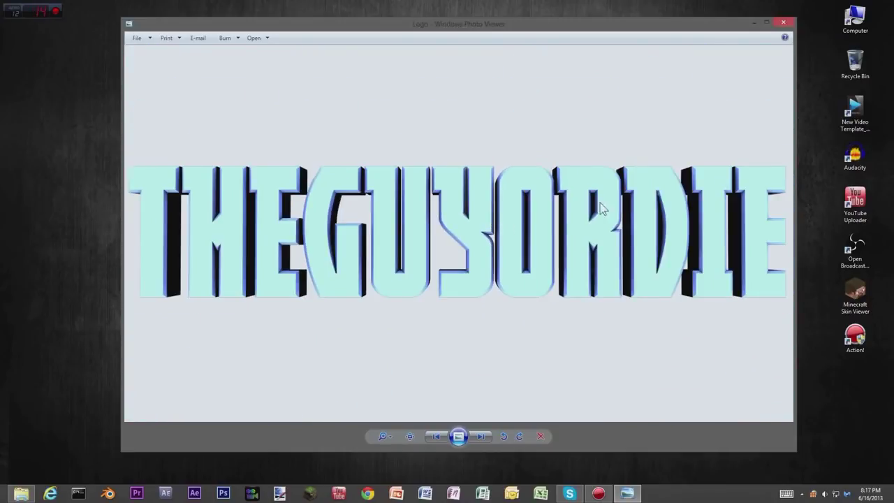
click(782, 21)
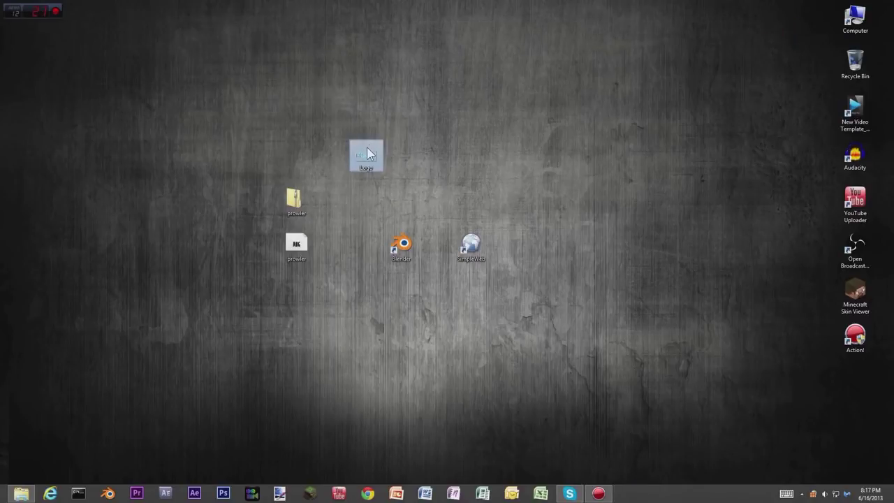
Place the Logo image beside the prowler font file on the desktop
drag(365, 154, 228, 263)
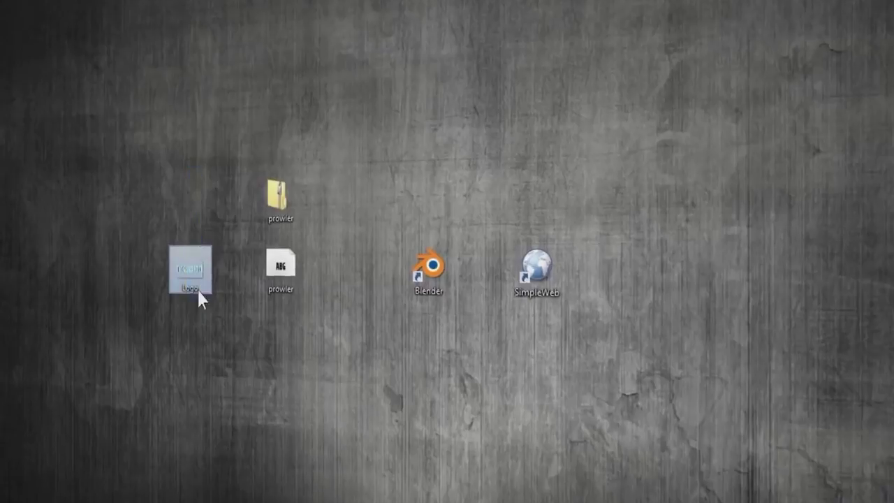
drag(345, 113, 298, 275)
drag(730, 236, 375, 383)
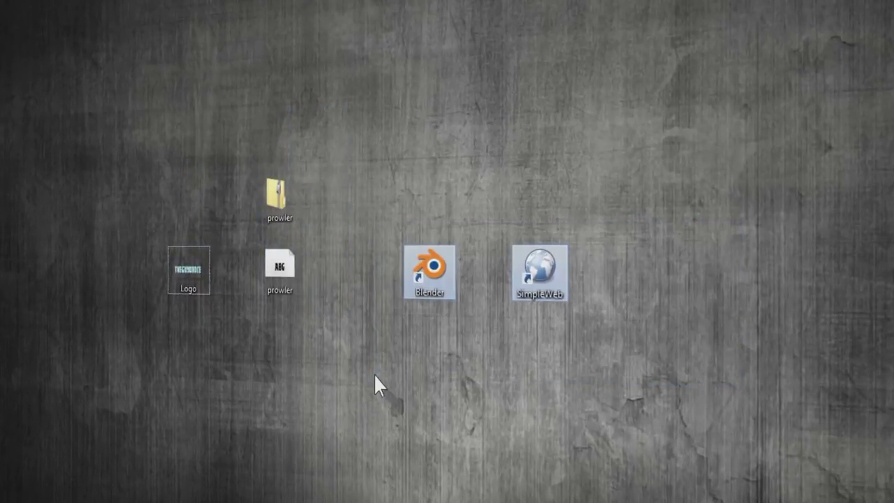
drag(301, 134, 293, 303)
click(447, 76)
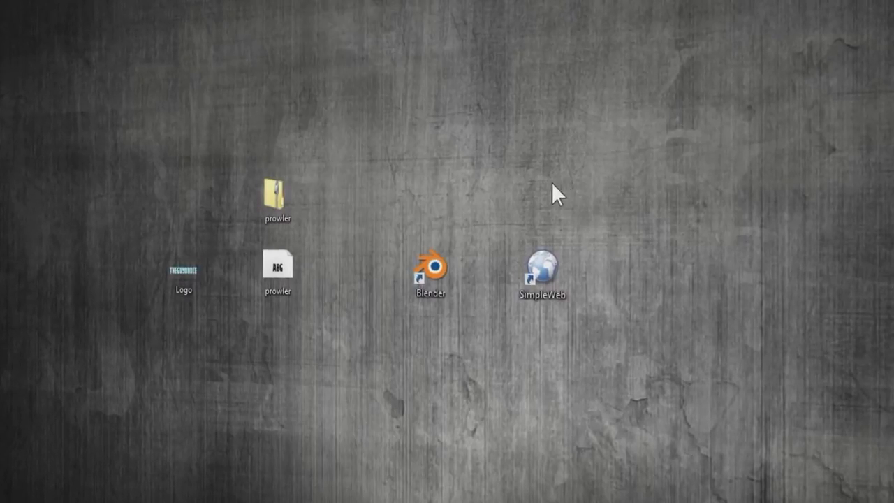
drag(113, 183, 95, 160)
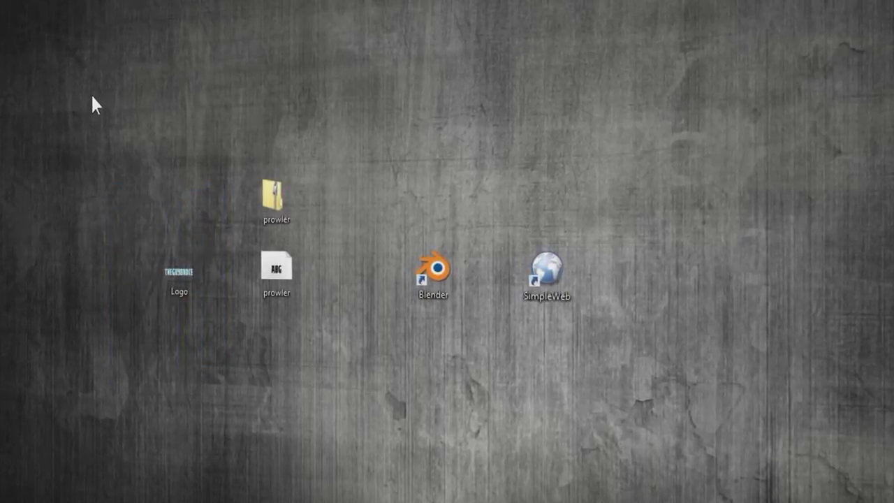
Move the Logo image to the free space above the Blender shortcut on the desktop
drag(175, 271, 374, 417)
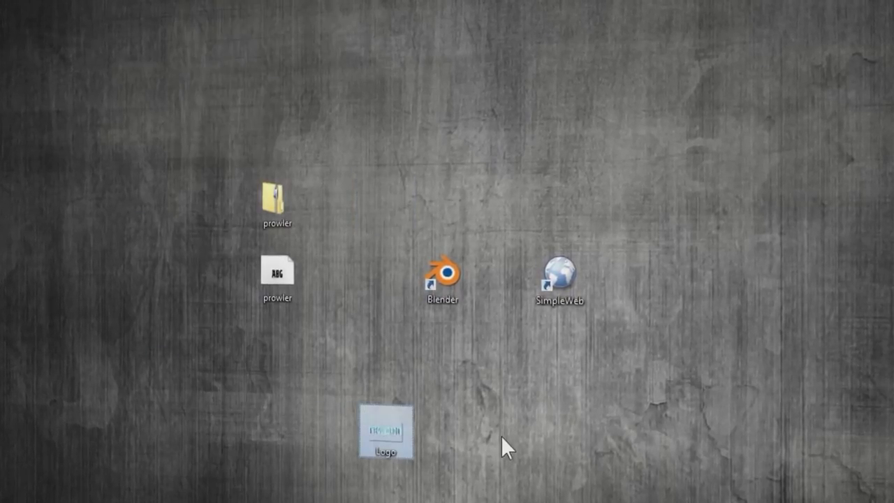
click(275, 209)
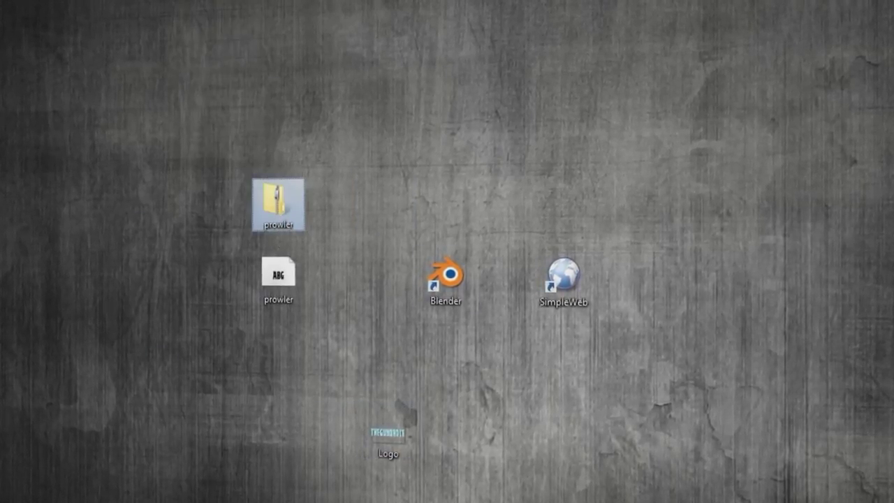
drag(383, 448, 435, 128)
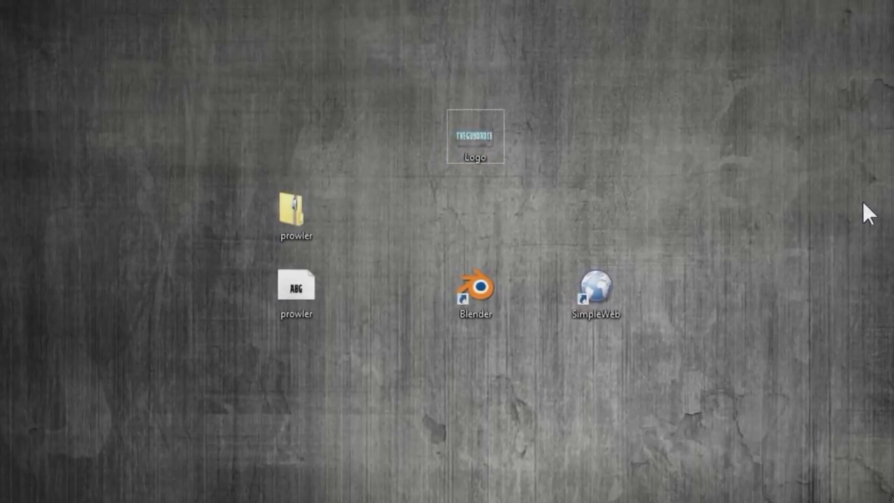
drag(863, 203, 723, 117)
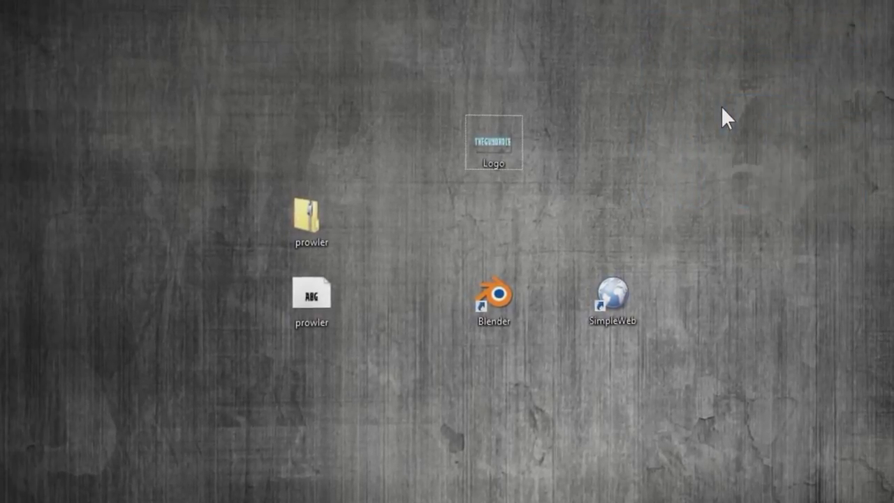